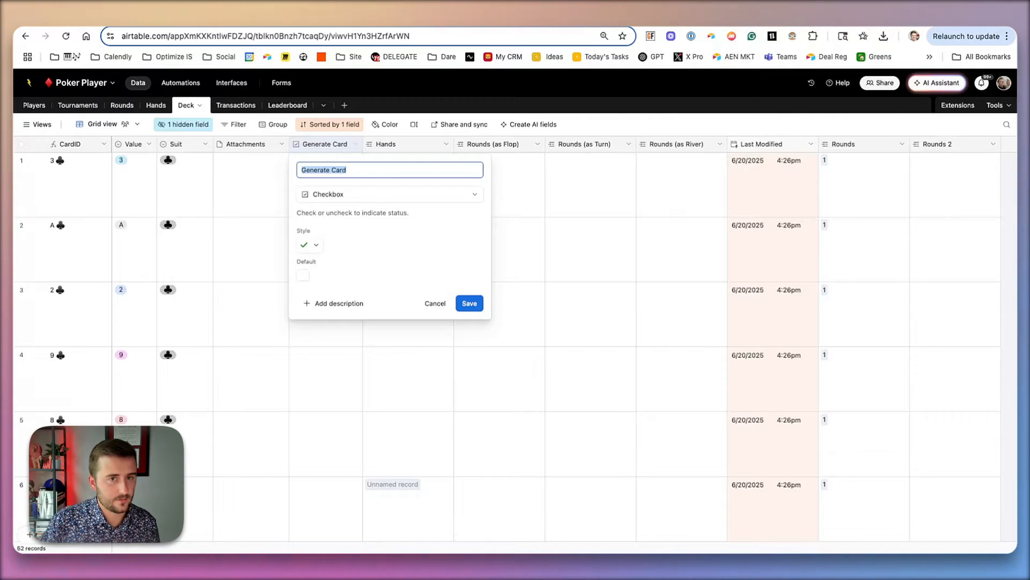
pyautogui.click(93, 188)
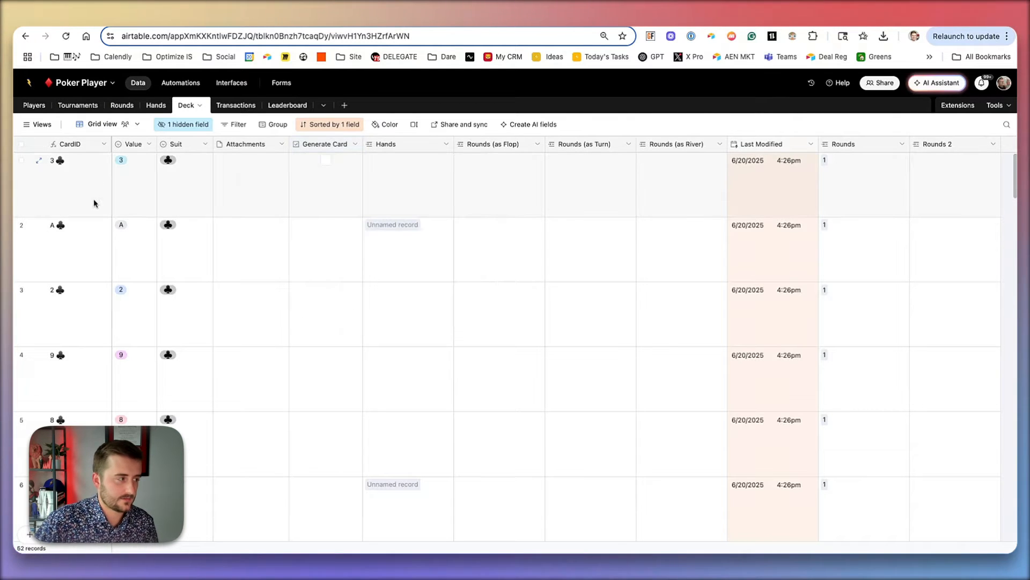
pyautogui.click(94, 202)
pyautogui.click(95, 288)
pyautogui.click(84, 213)
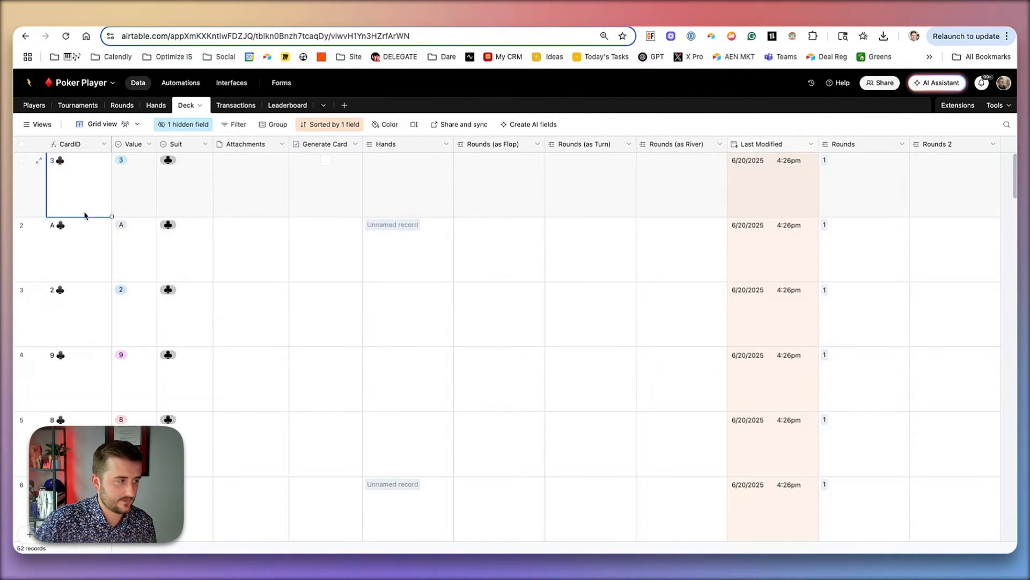
pyautogui.click(88, 263)
pyautogui.click(85, 193)
pyautogui.click(84, 295)
pyautogui.click(85, 374)
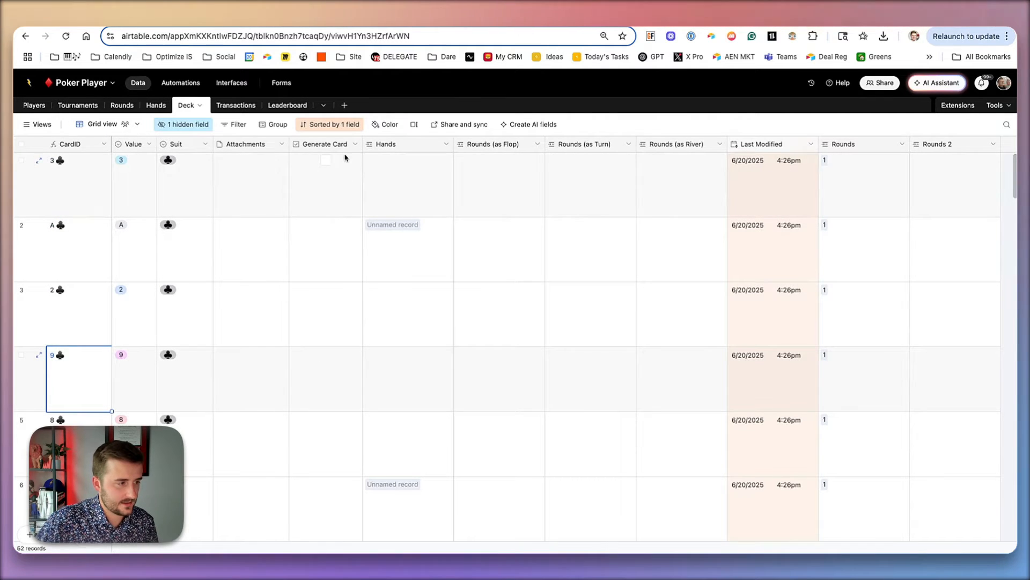
# - Open the Generate Card field's settings to review its checkbox configuration
pyautogui.doubleClick(330, 146)
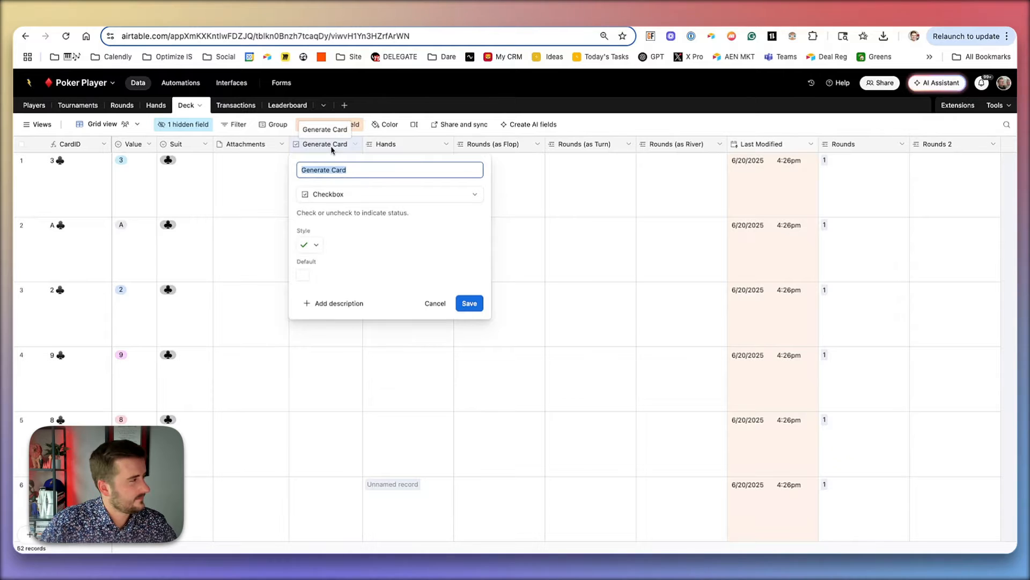
pyautogui.press('Escape')
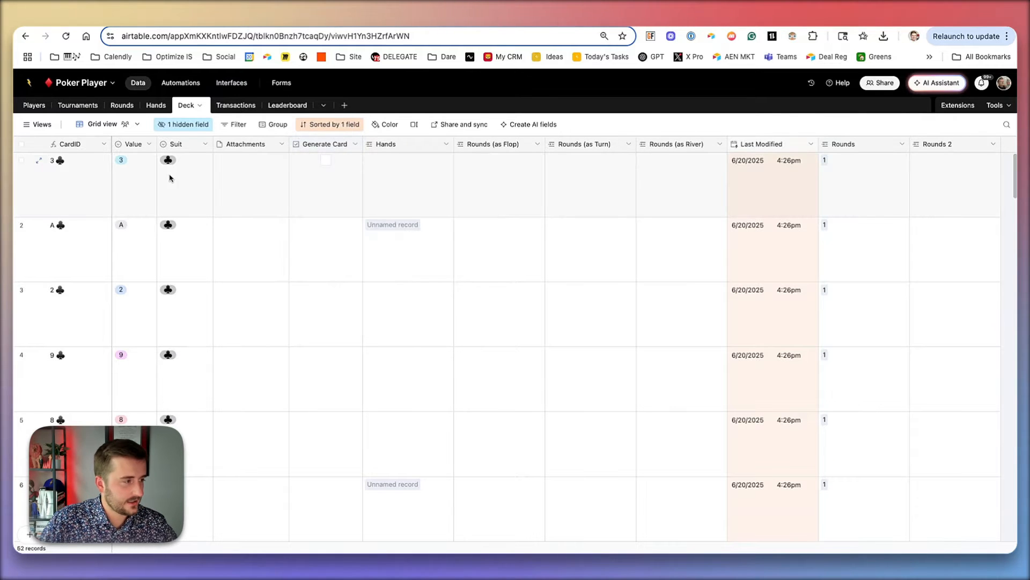
pyautogui.doubleClick(337, 145)
pyautogui.press('super+c')
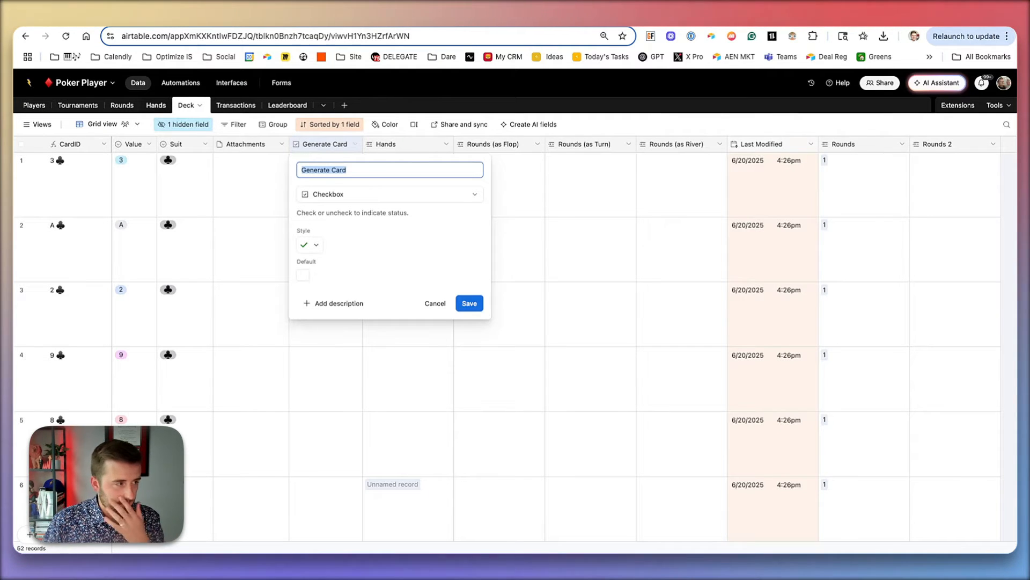
# - Create a new automation and name it Generate Card
pyautogui.click(181, 82)
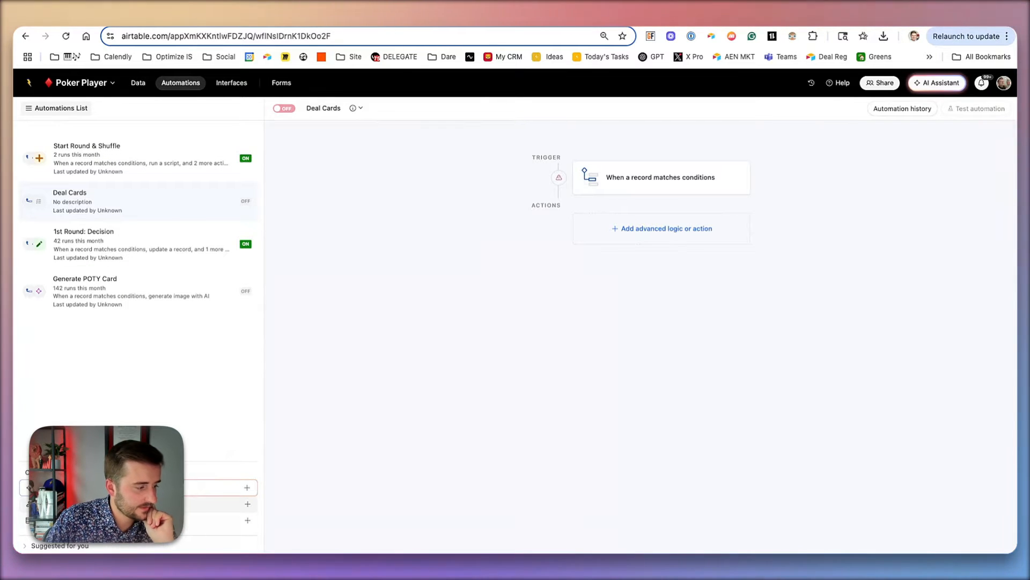
pyautogui.click(145, 504)
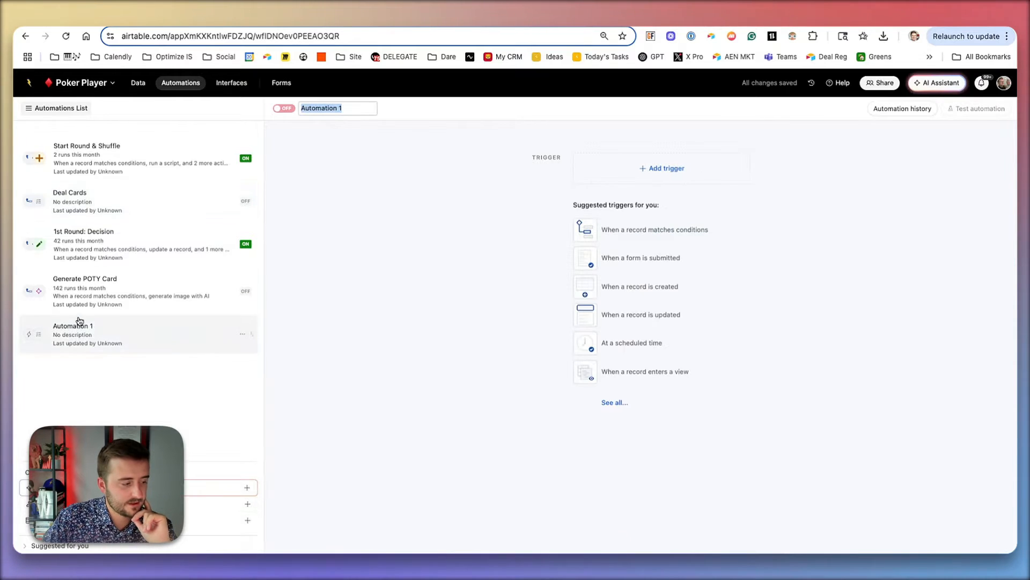
pyautogui.doubleClick(93, 327)
pyautogui.write('G')
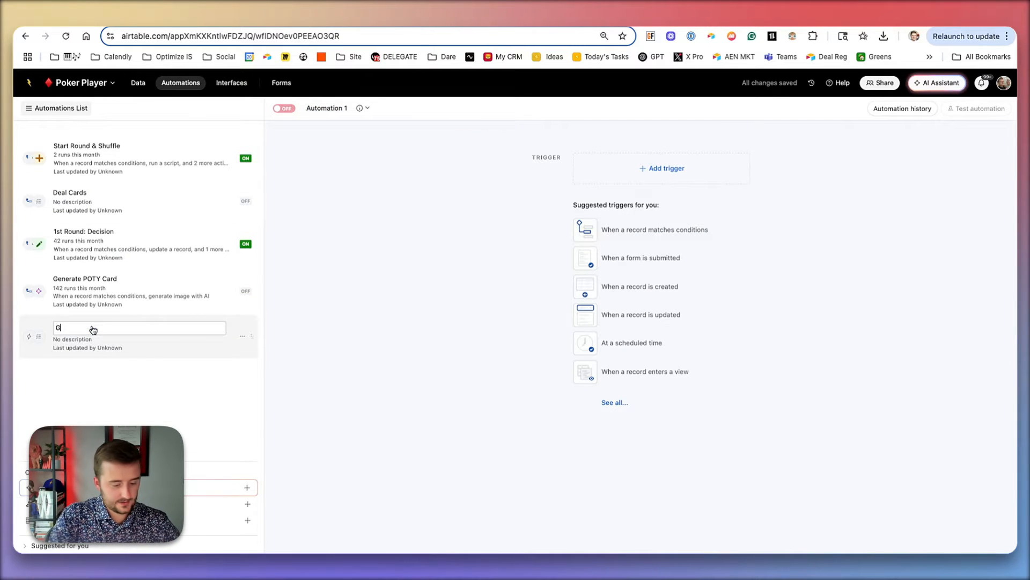
pyautogui.write('enerate C')
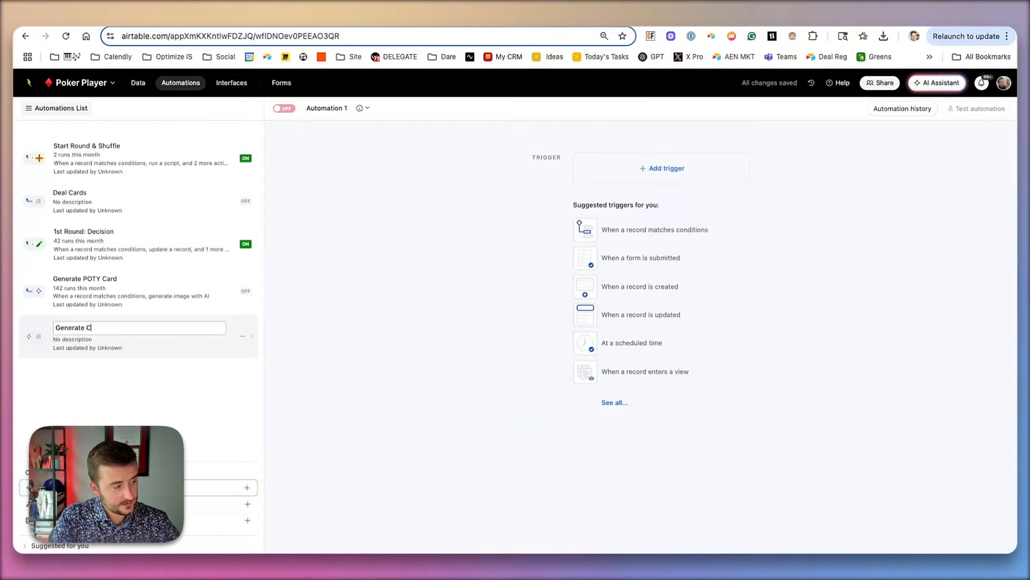
pyautogui.write('ard')
# - Add a 'When record matches conditions' trigger using the Deck table
pyautogui.click(661, 167)
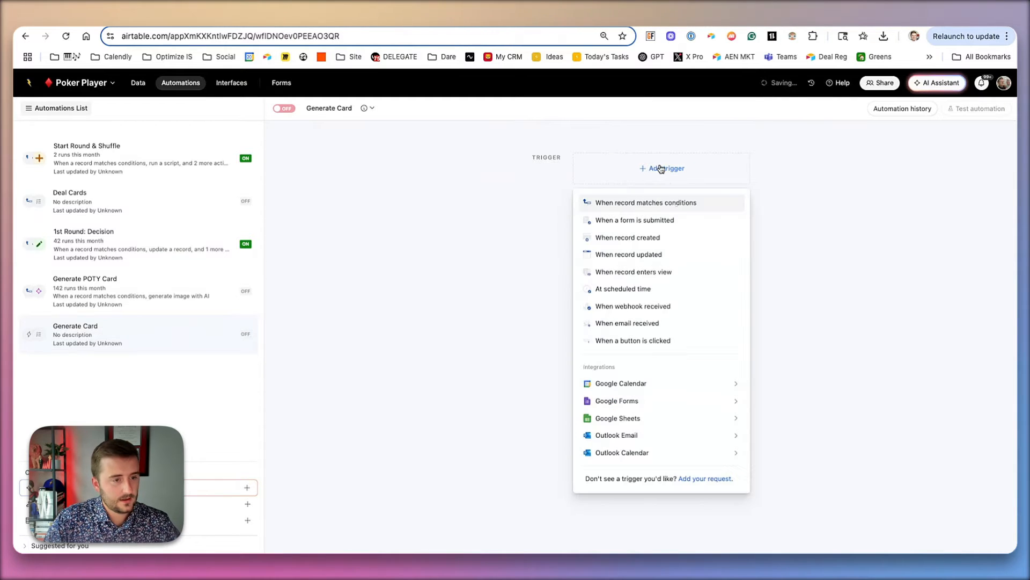
pyautogui.click(674, 203)
pyautogui.click(847, 260)
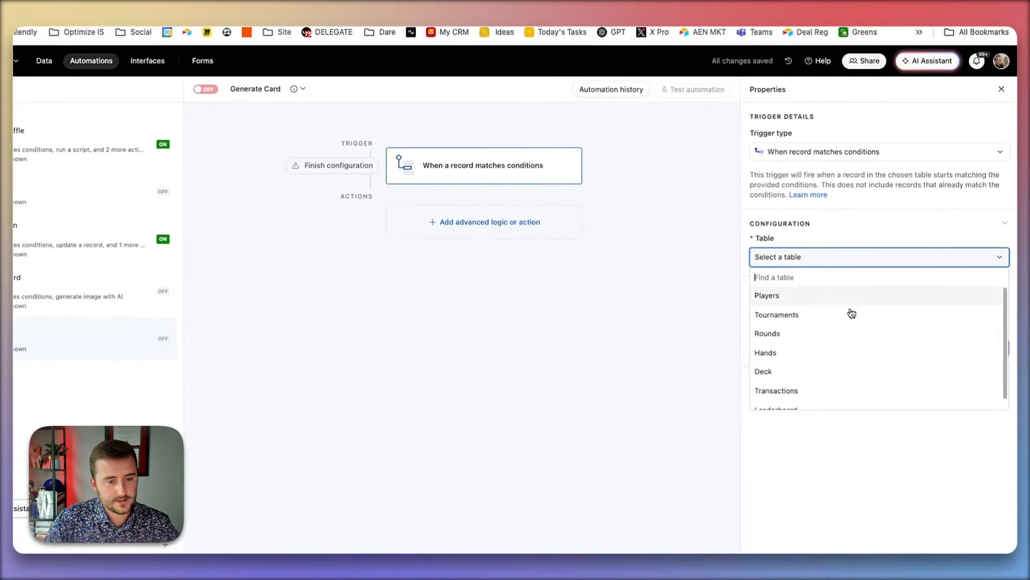
pyautogui.click(869, 373)
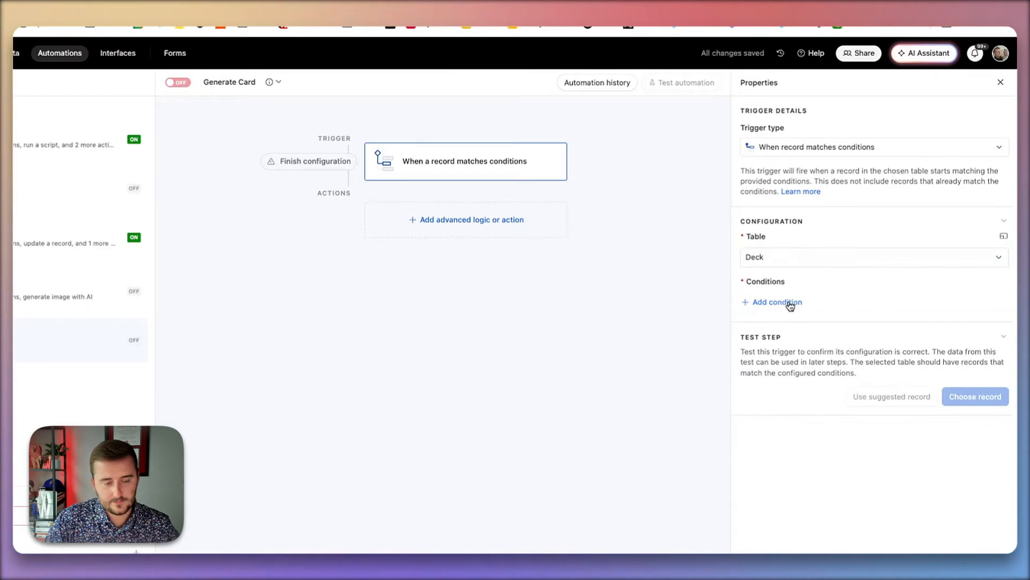
# - Add a trigger condition requiring the Generate Card field to be checked
pyautogui.click(797, 303)
pyautogui.click(800, 304)
pyautogui.press('super+v')
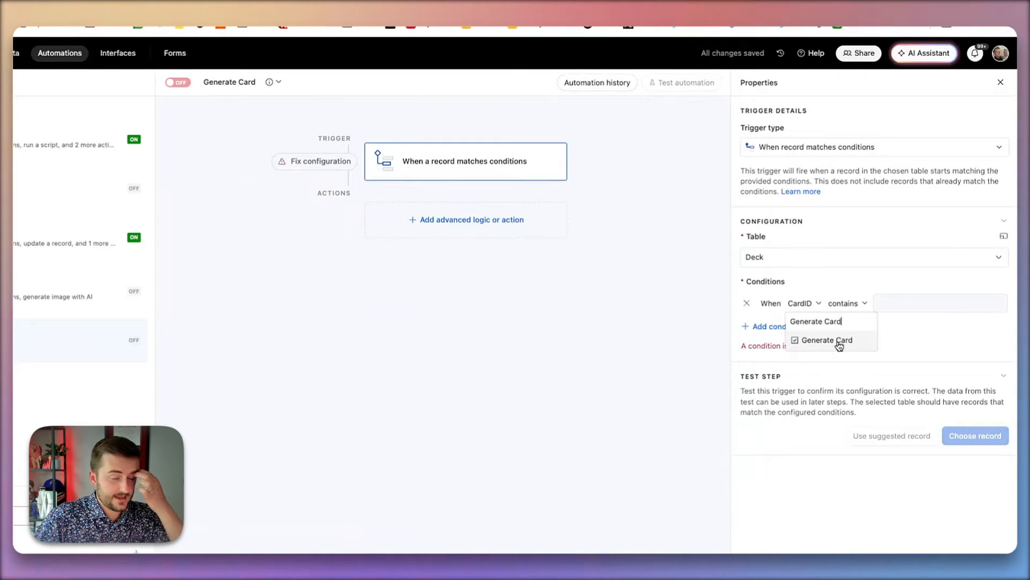
pyautogui.click(836, 342)
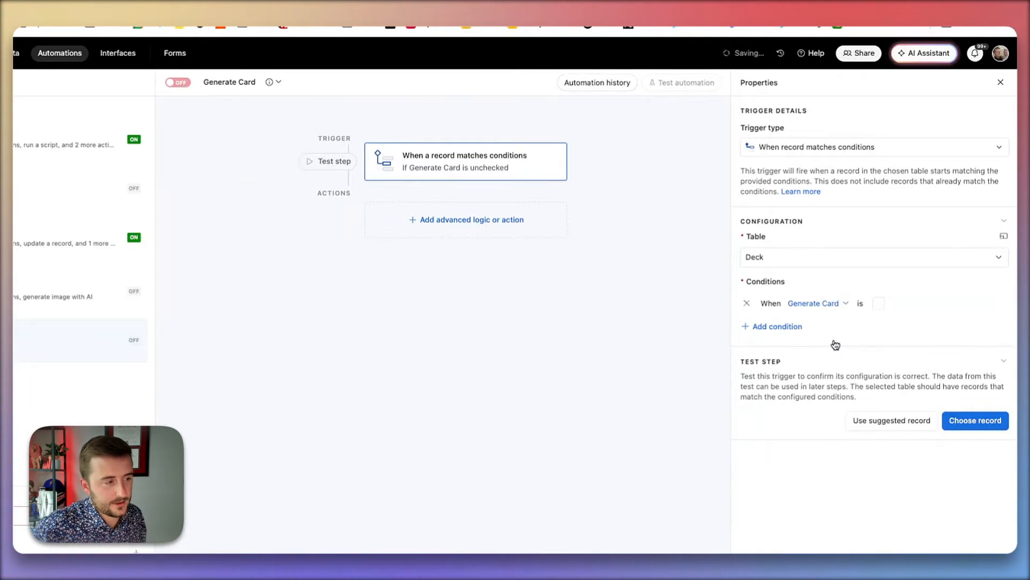
pyautogui.click(880, 304)
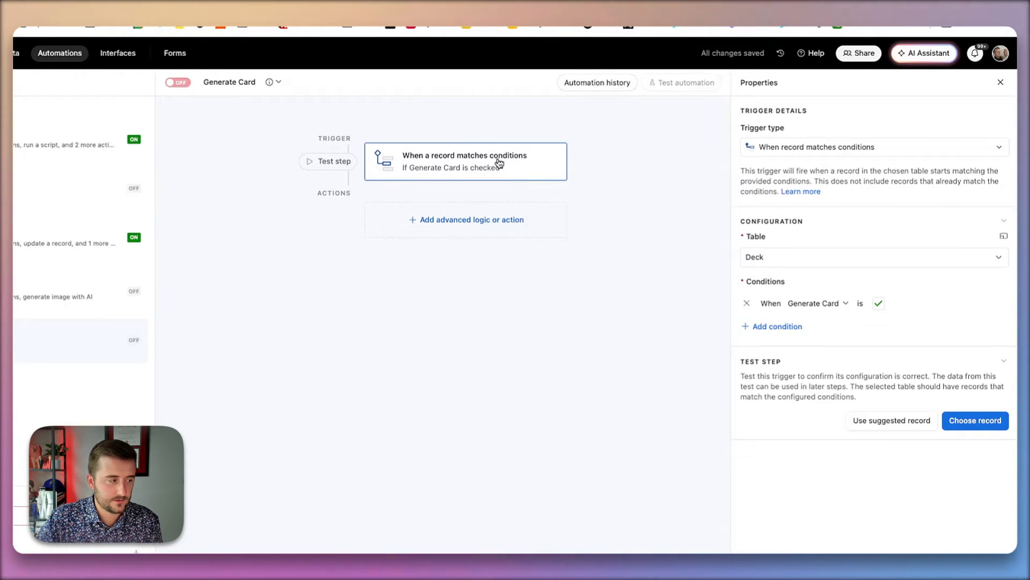
# - Add a second condition requiring the Attachments field to be empty
pyautogui.click(790, 327)
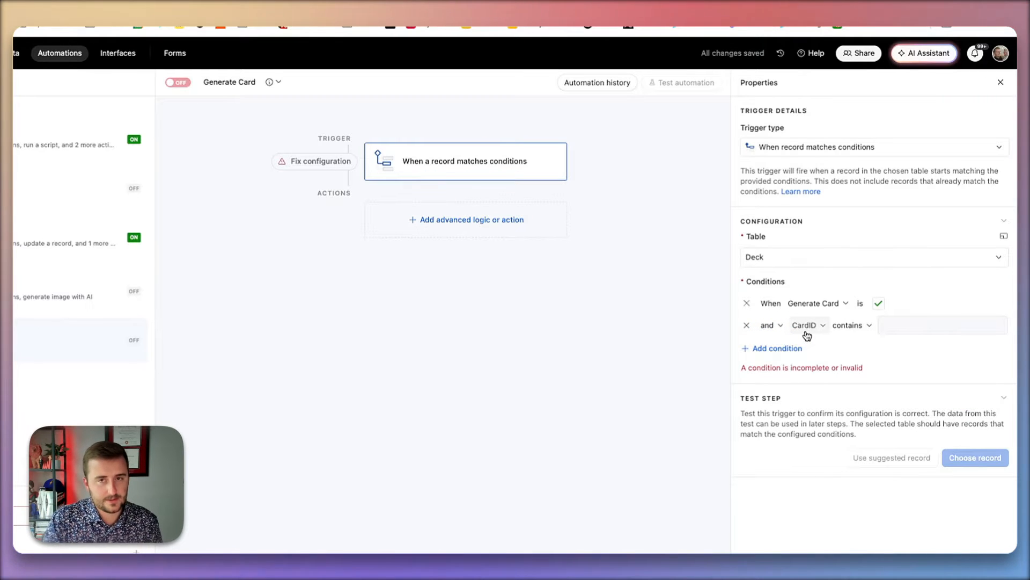
pyautogui.click(806, 332)
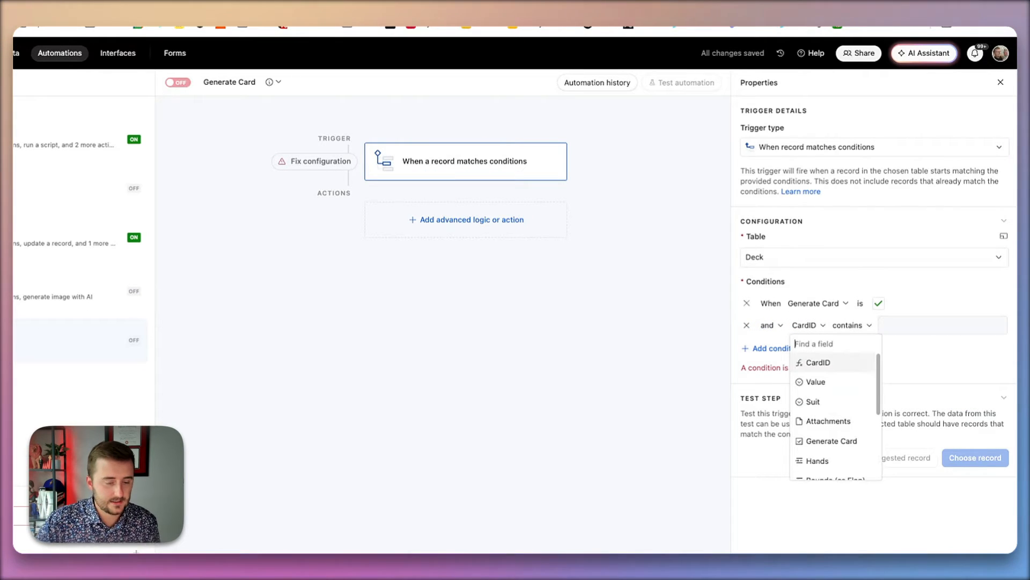
pyautogui.click(846, 422)
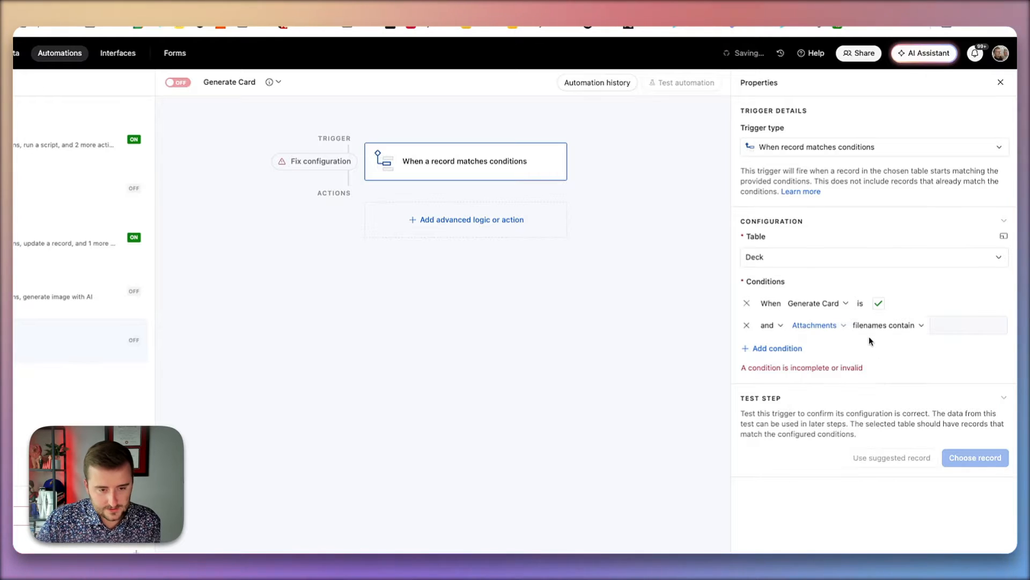
pyautogui.click(884, 325)
pyautogui.click(882, 413)
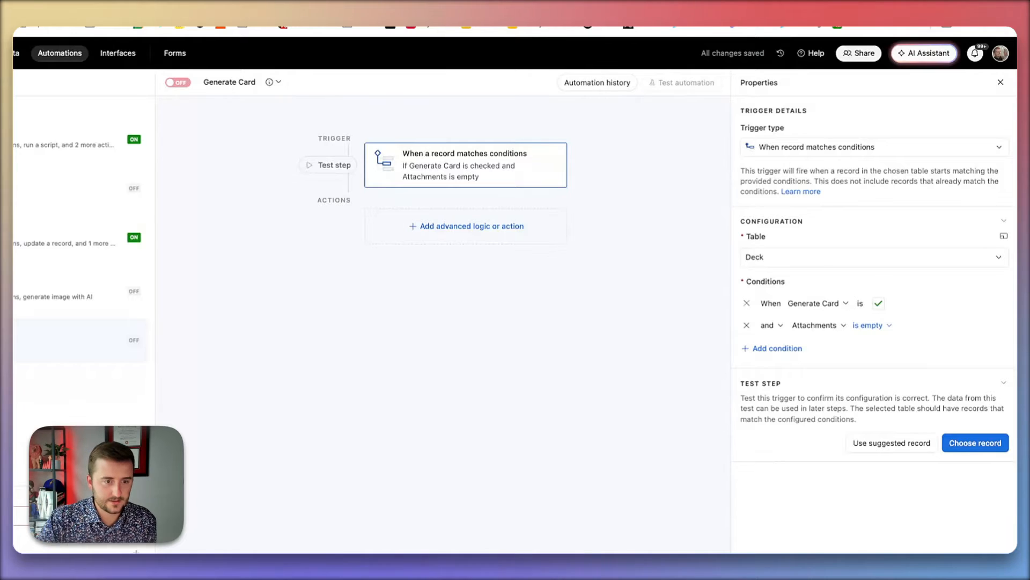
# - Add a Generate image with AI action after the trigger
pyautogui.click(478, 232)
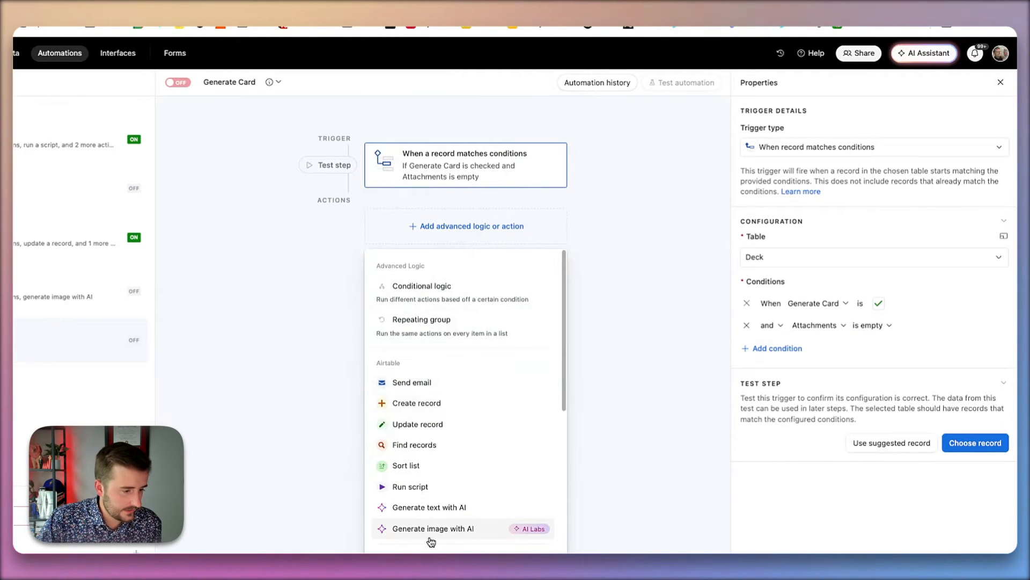
pyautogui.click(513, 529)
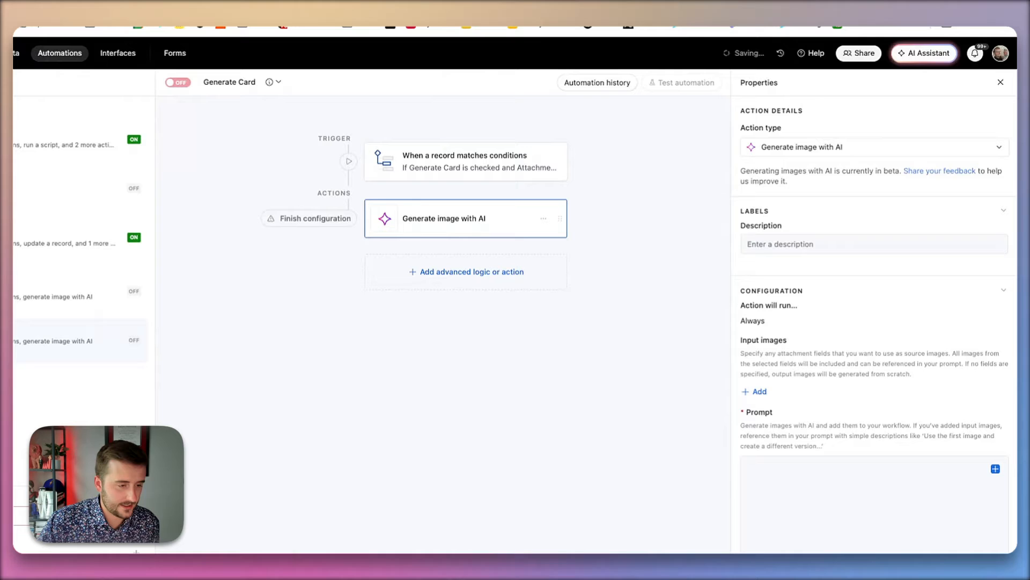
# - Write the prompt 'Generate a card, like in a deck of cards, for this card: '
pyautogui.scroll(-3, 781, 374)
pyautogui.click(779, 375)
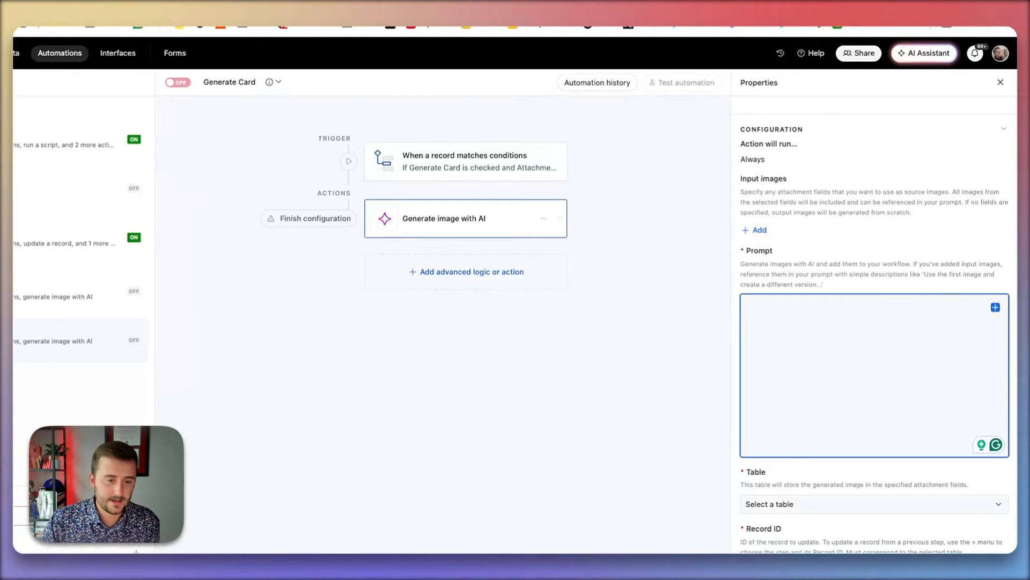
pyautogui.write('Generat')
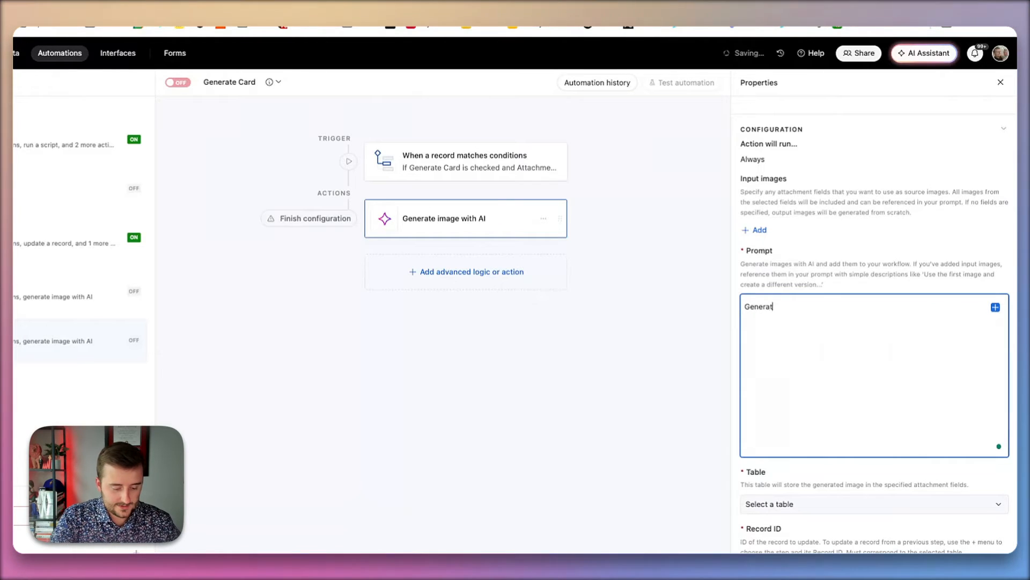
pyautogui.write('e a card')
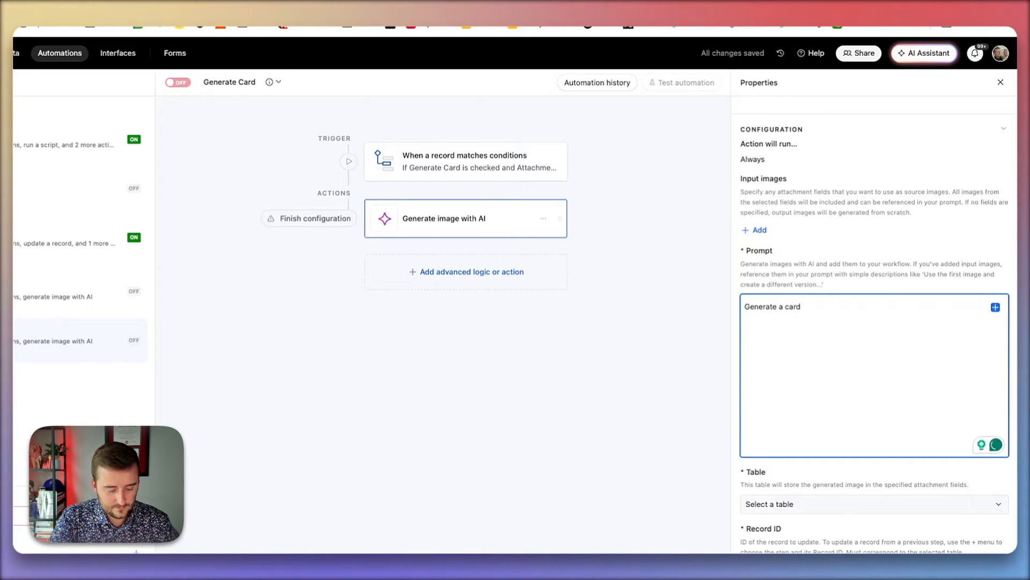
pyautogui.write(', like in ')
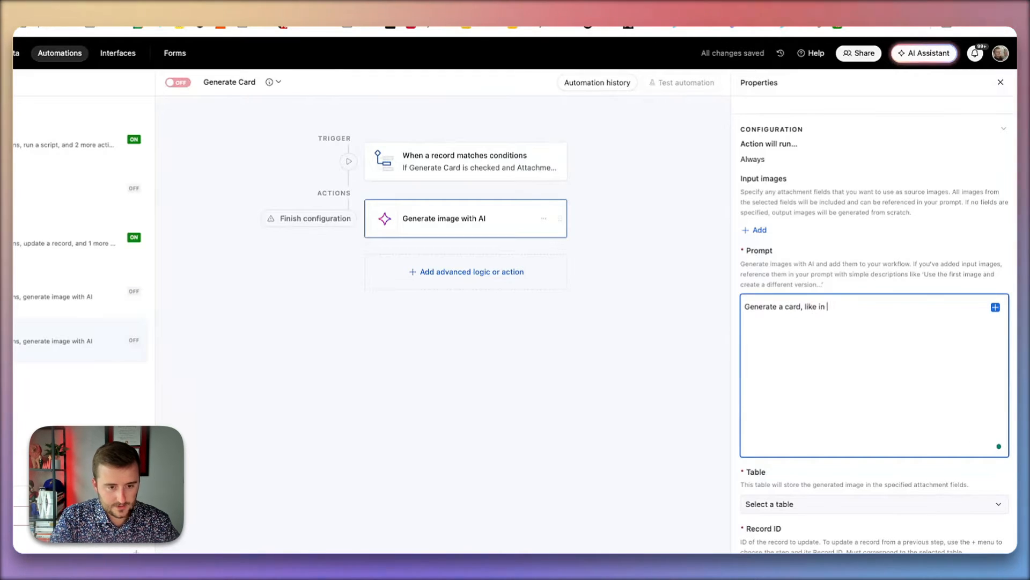
pyautogui.write('a deck of car')
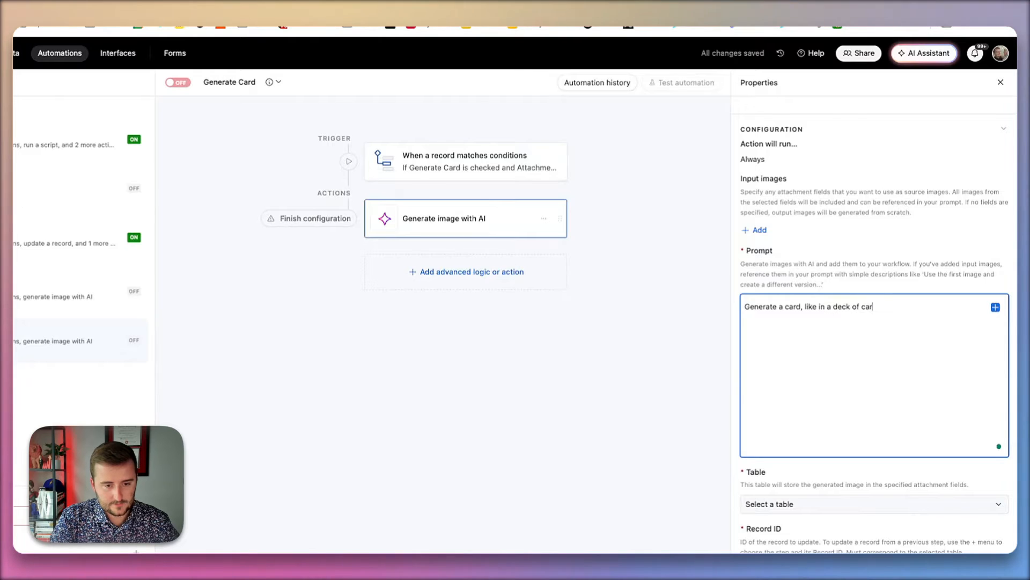
pyautogui.write('ds, for')
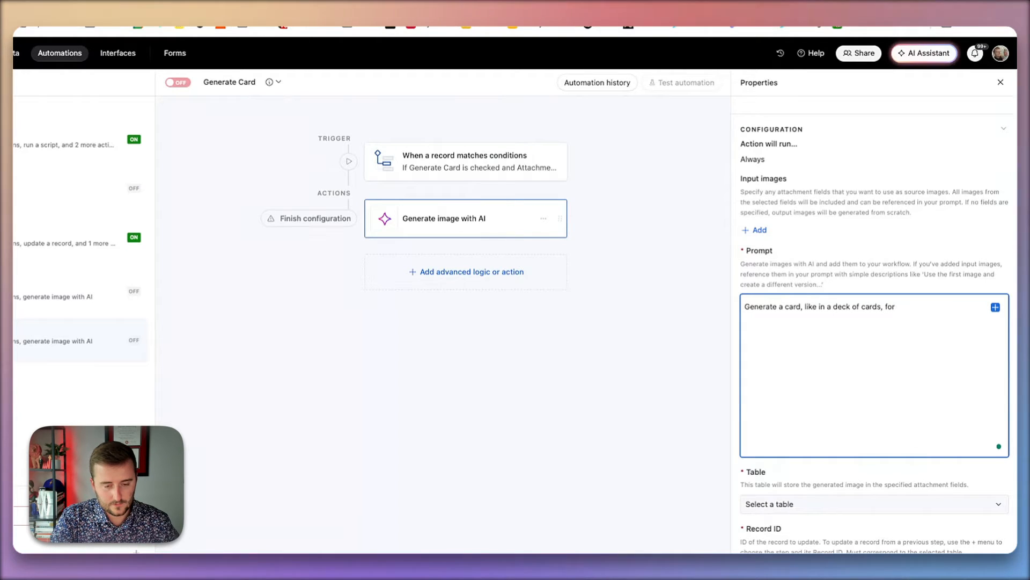
pyautogui.write(' this ')
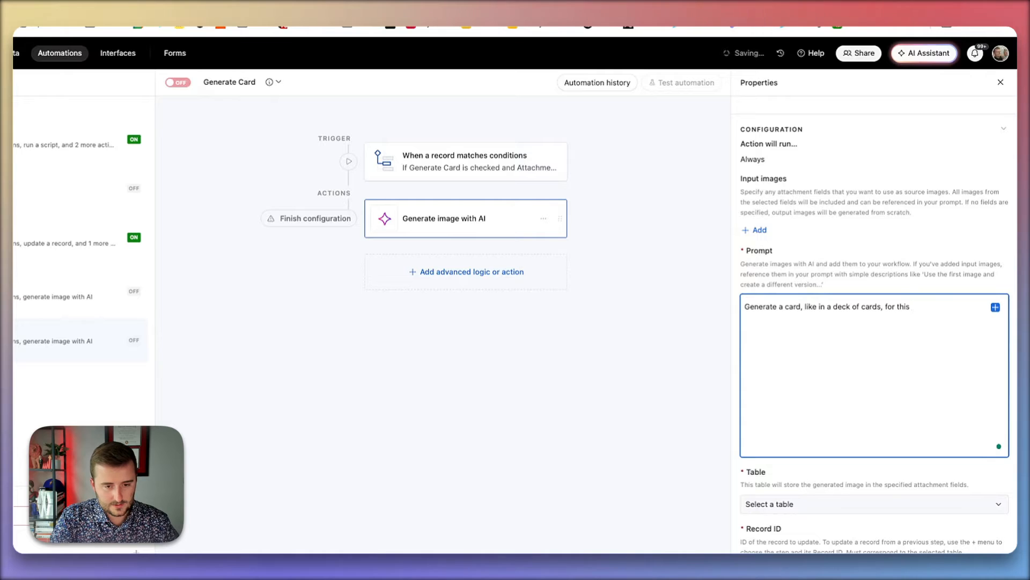
pyautogui.write('card: ')
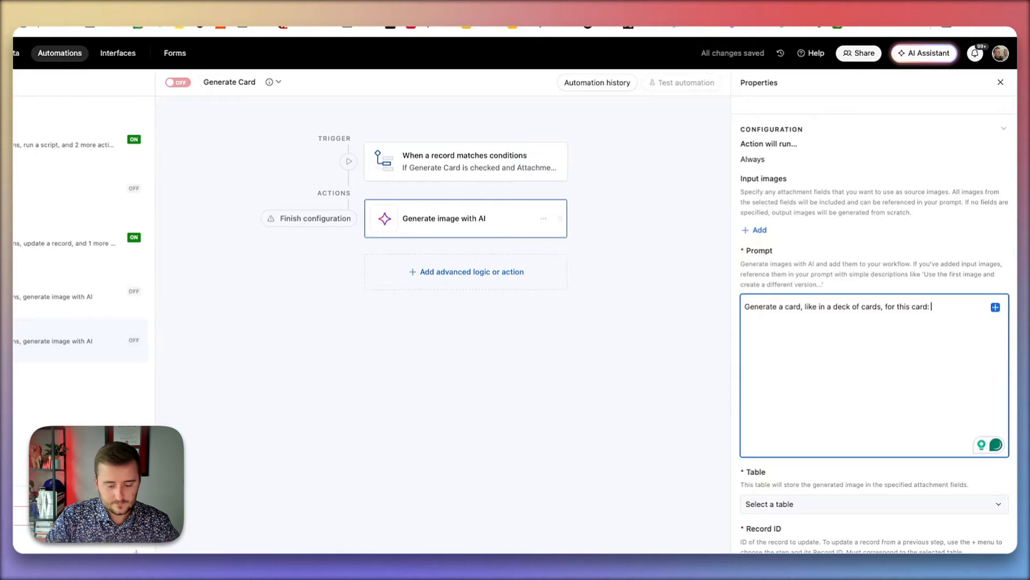
pyautogui.write('{')
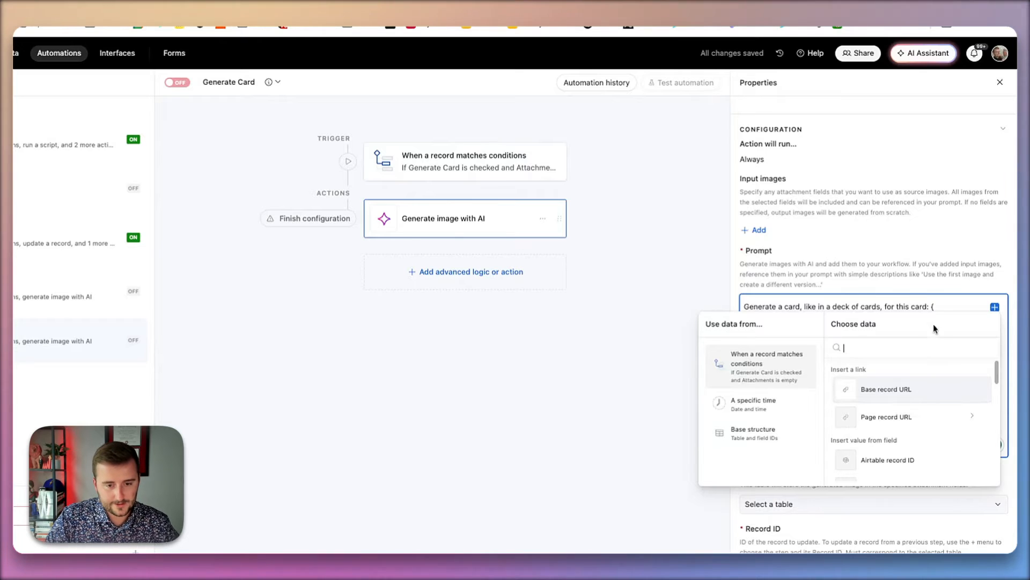
pyautogui.press('Escape')
pyautogui.press('BackSpace')
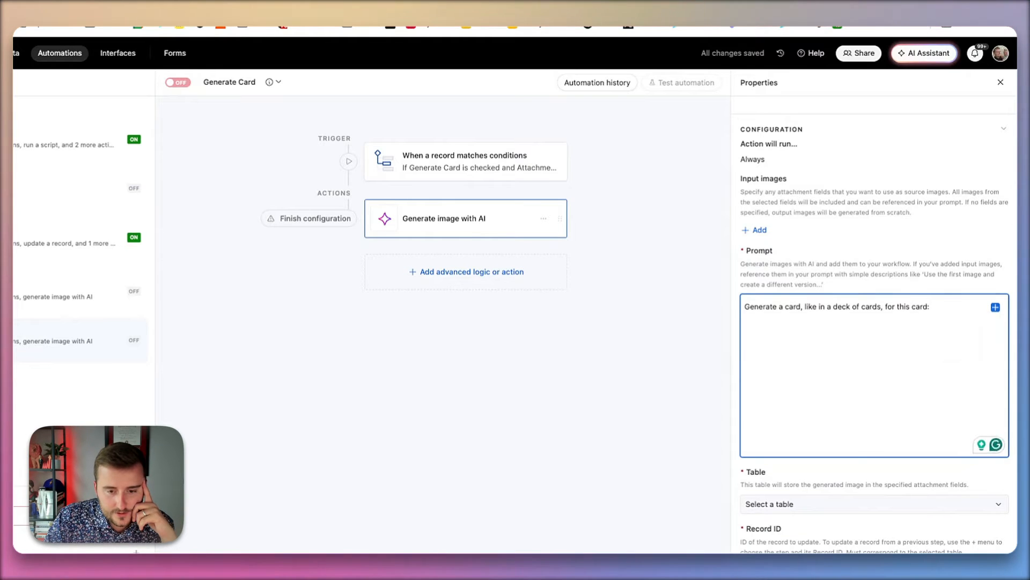
# - Insert the trigger record's CardID field into the end of the prompt
pyautogui.click(996, 307)
pyautogui.scroll(-2, 928, 411)
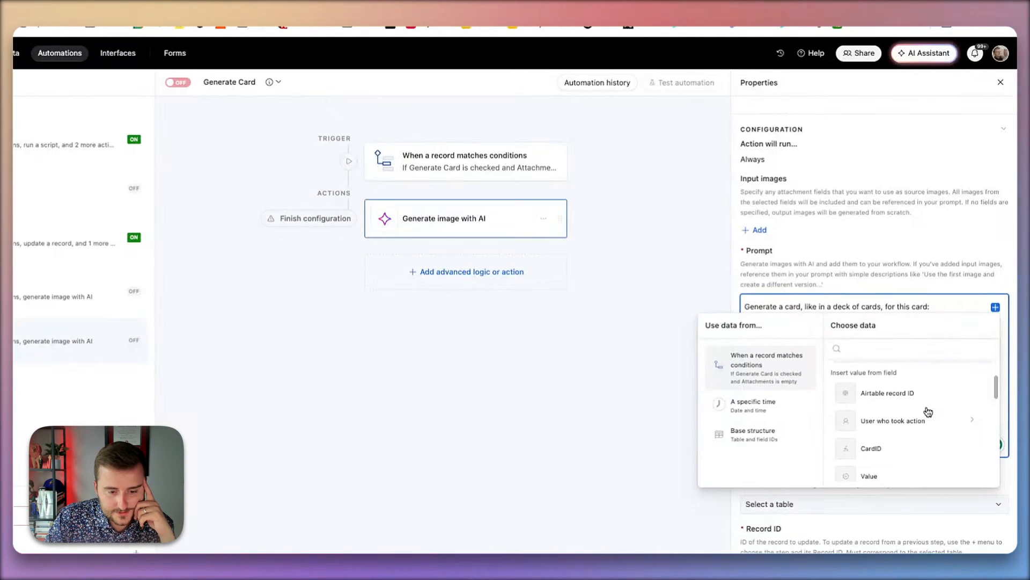
pyautogui.scroll(-1, 929, 412)
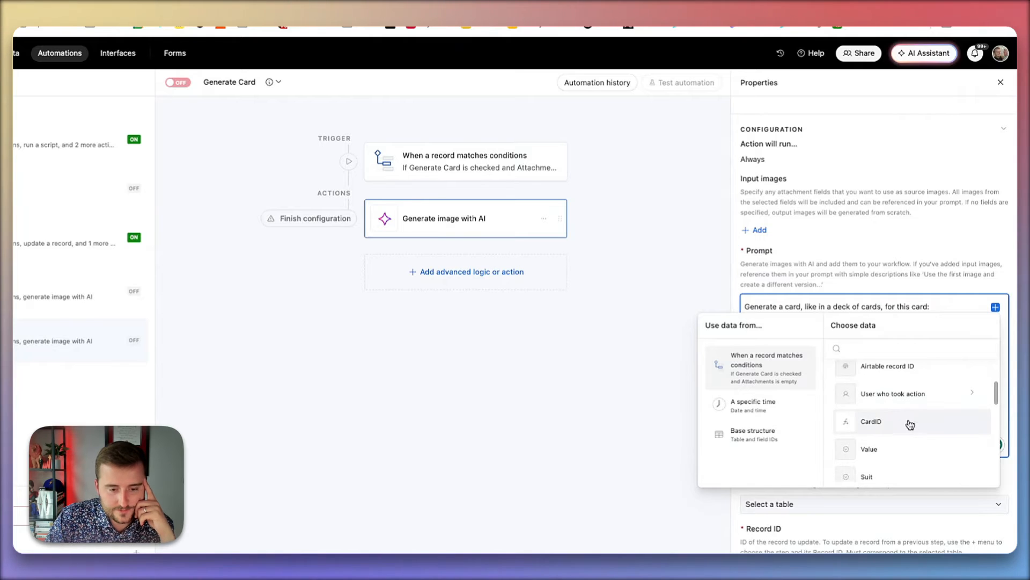
pyautogui.click(913, 425)
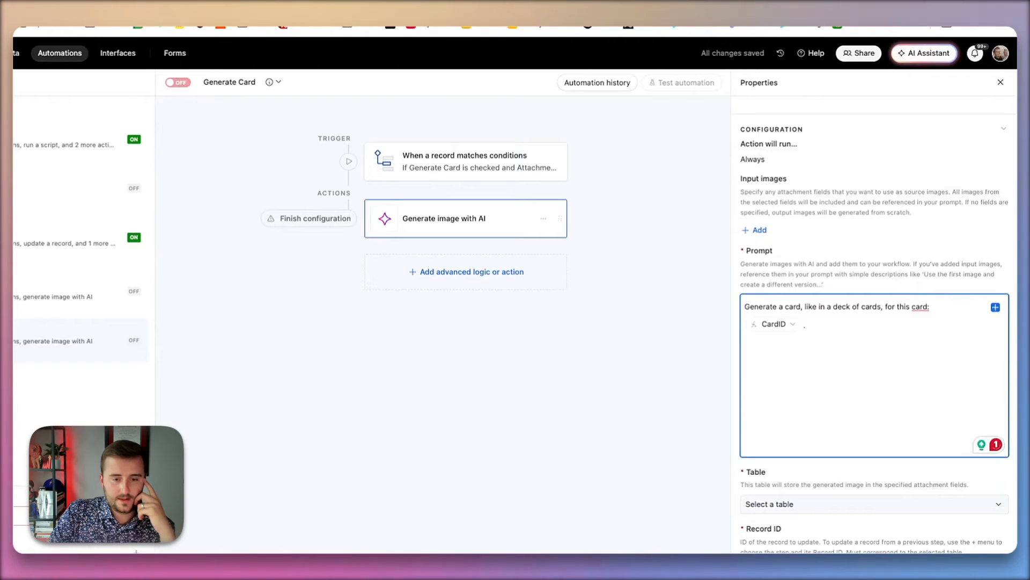
# - Continue the prompt after the CardID field with '. Make it themed like the'
pyautogui.write('.')
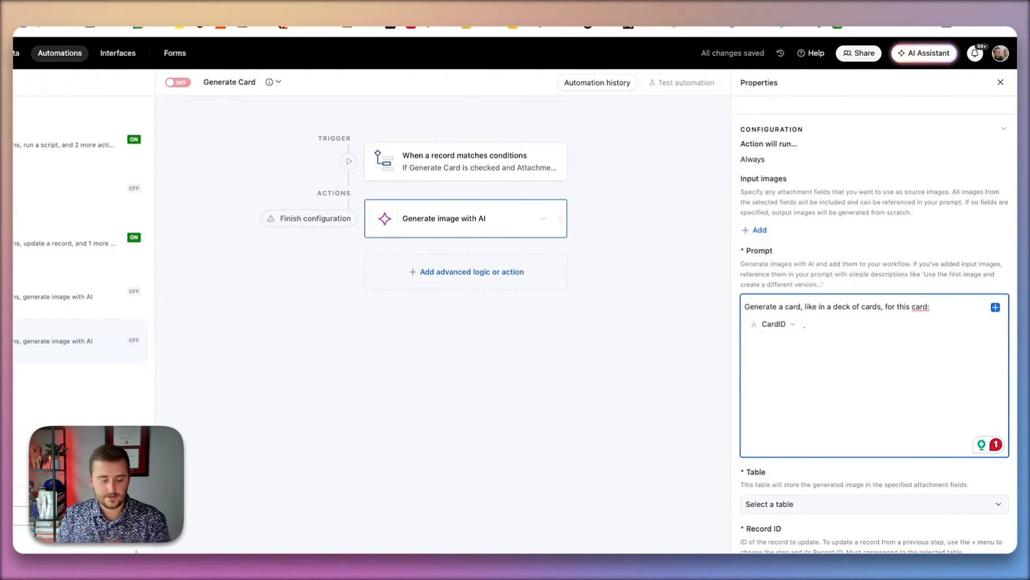
pyautogui.write(' Make it')
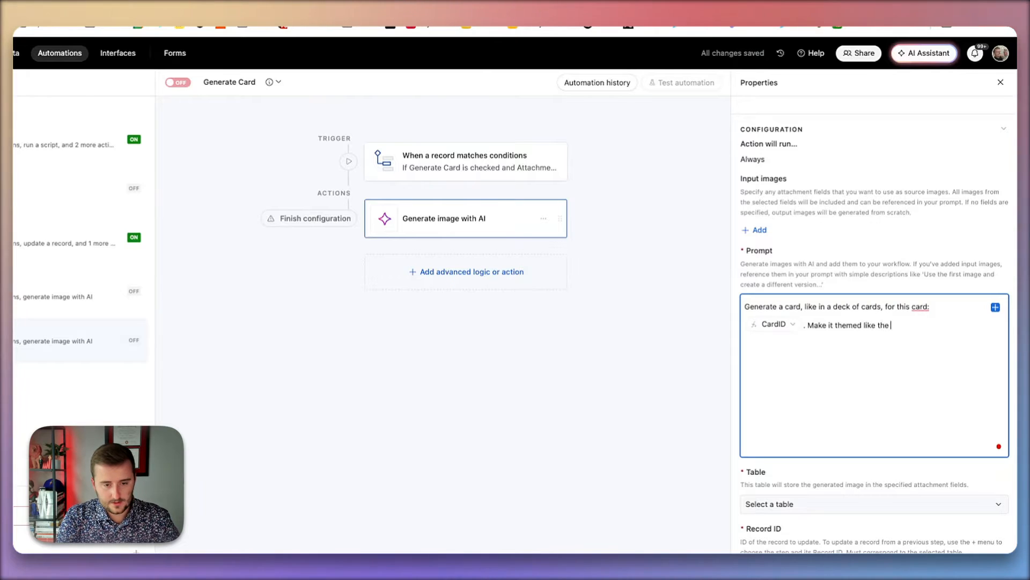
pyautogui.write(' themed like the')
pyautogui.press('BackSpace')
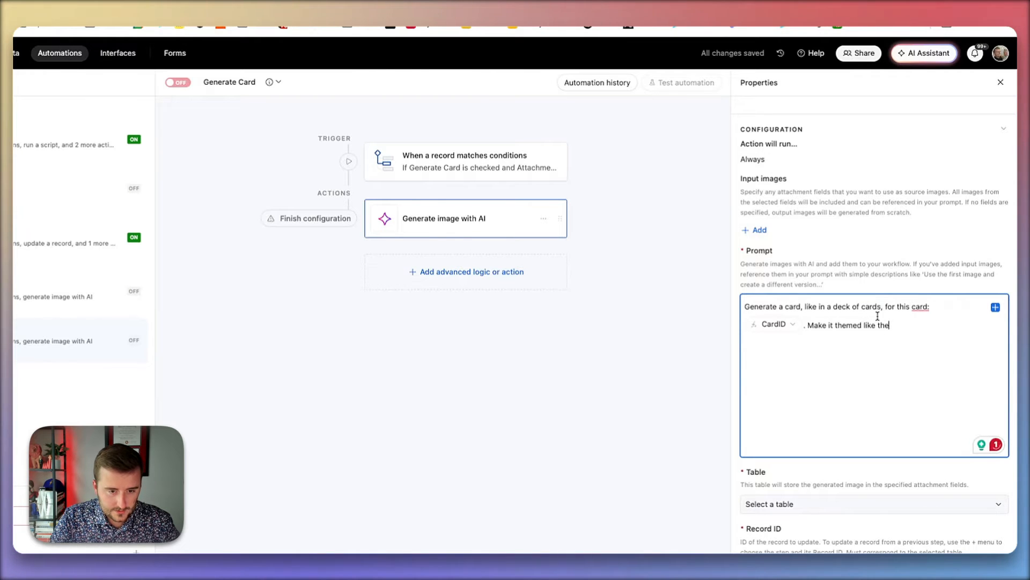
pyautogui.moveTo(919, 307)
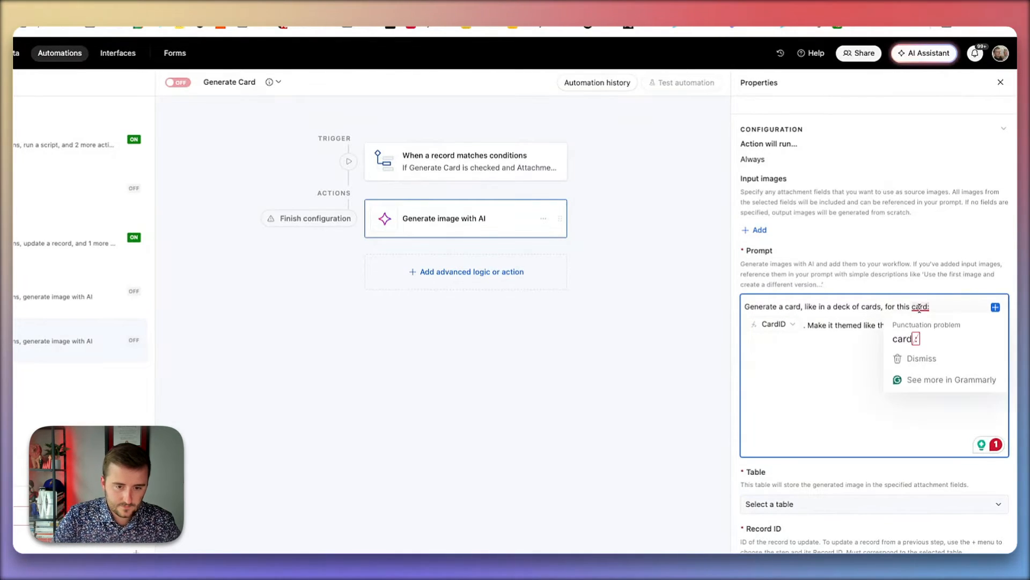
pyautogui.write(', t')
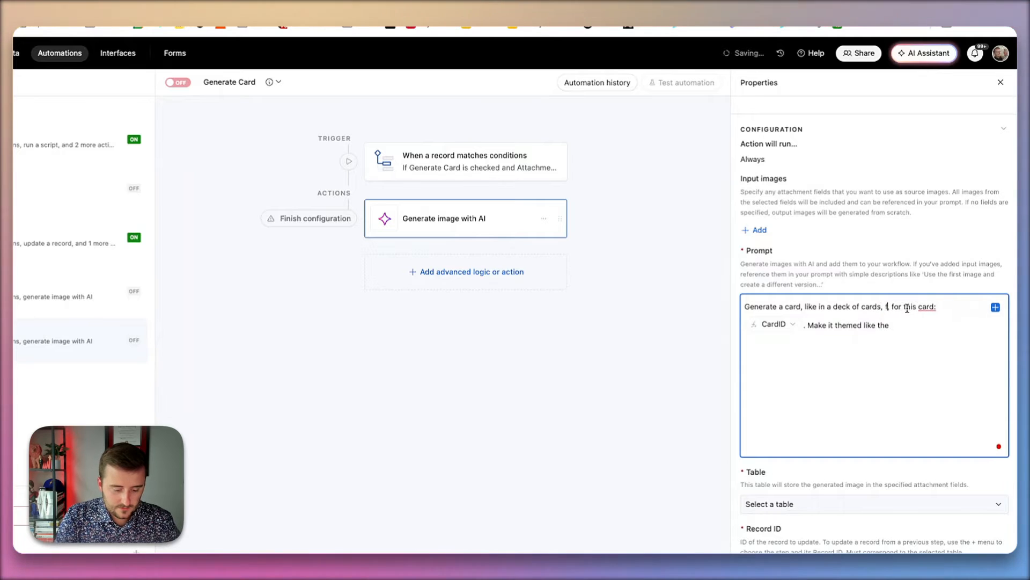
pyautogui.press('BackSpace')
pyautogui.write('for')
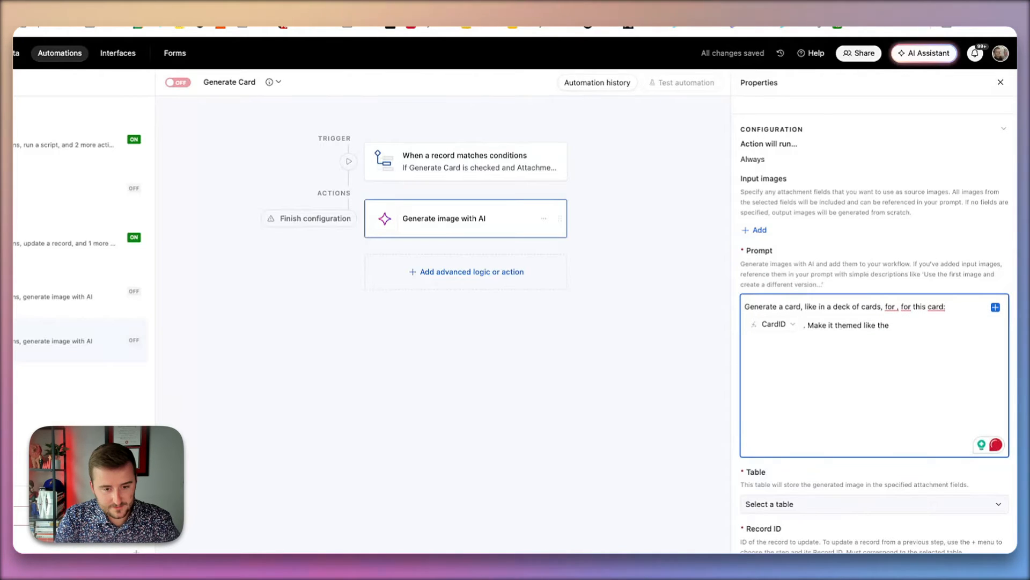
pyautogui.write(' the')
pyautogui.press('BackSpace')
pyautogui.press('BackSpace')
pyautogui.press('BackSpace')
pyautogui.press('BackSpace')
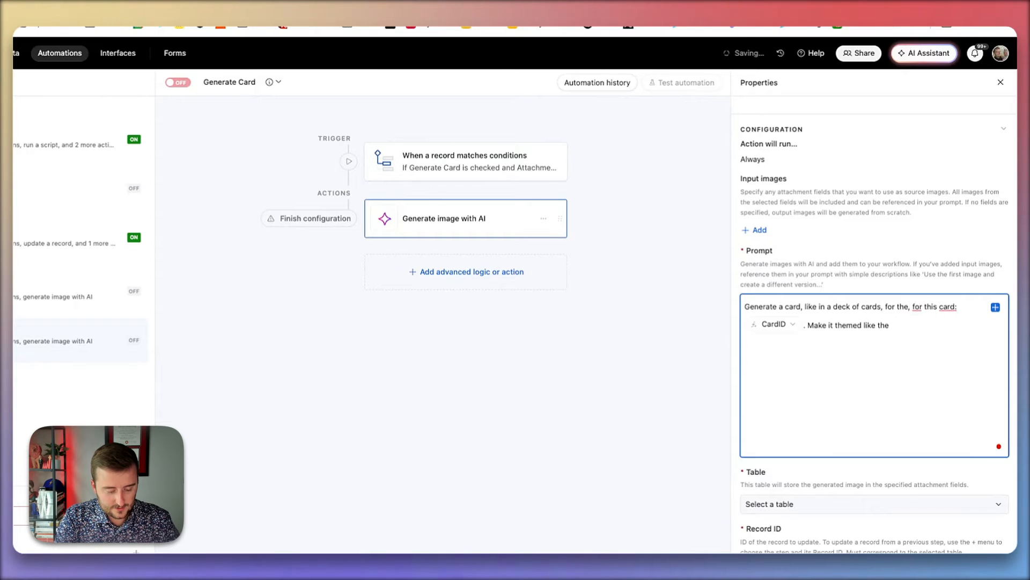
pyautogui.press('BackSpace')
pyautogui.press('BackSpace')
pyautogui.press('BackSpace')
pyautogui.press('BackSpace')
pyautogui.press('BackSpace')
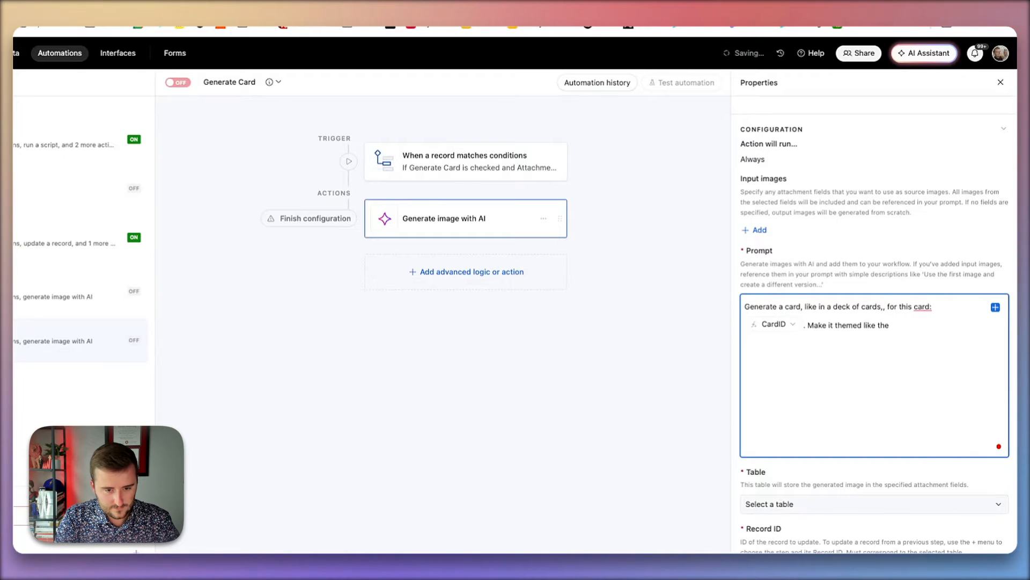
pyautogui.write(',')
pyautogui.click(939, 335)
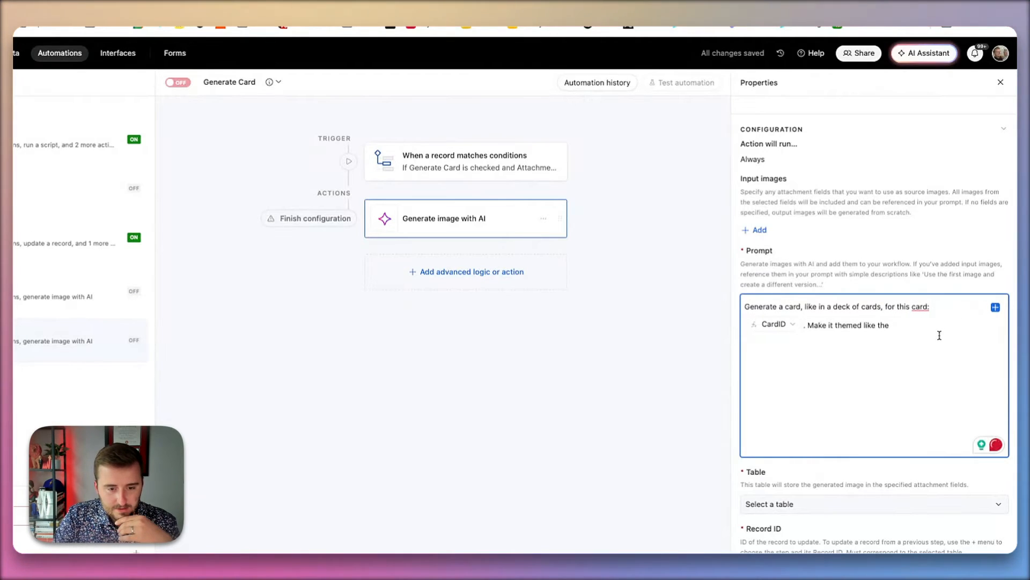
# - Complete the prompt as 'themed like Airtable AI and make it for the Airtable flagship event in LA'
pyautogui.press('BackSpace')
pyautogui.press('BackSpace')
pyautogui.write('Airtable AI')
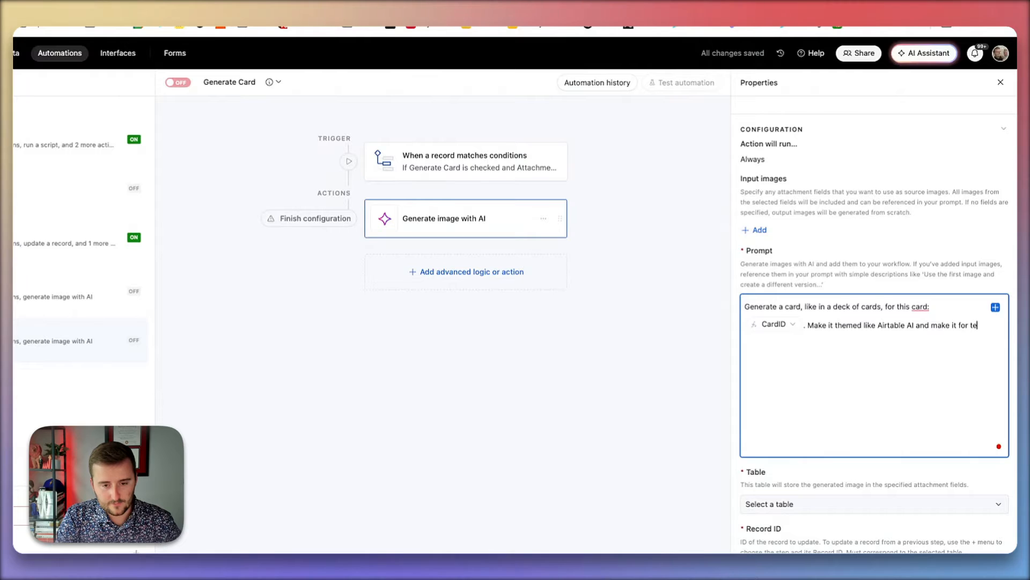
pyautogui.write(' and make it for the Airtab')
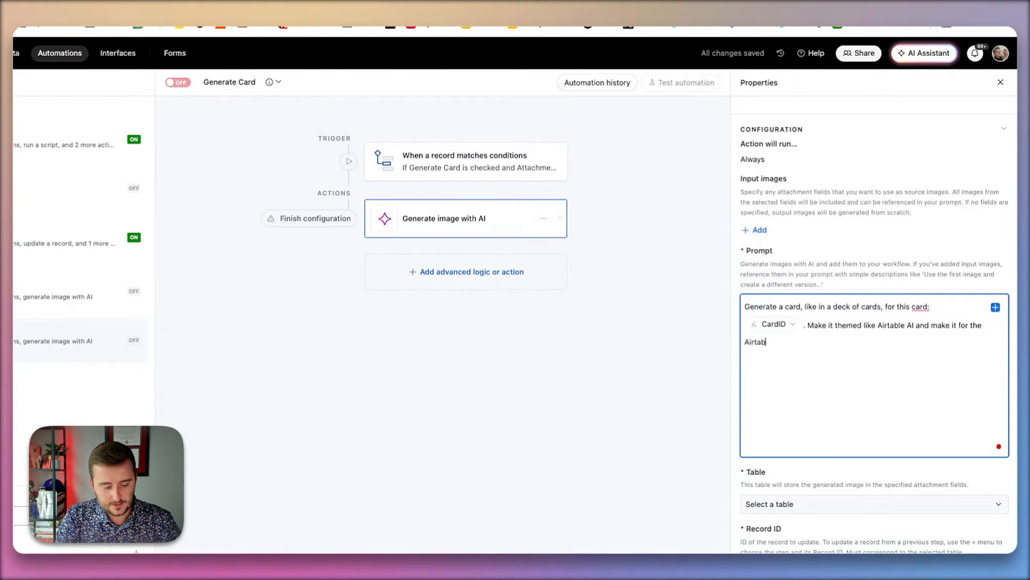
pyautogui.write('le flagship e')
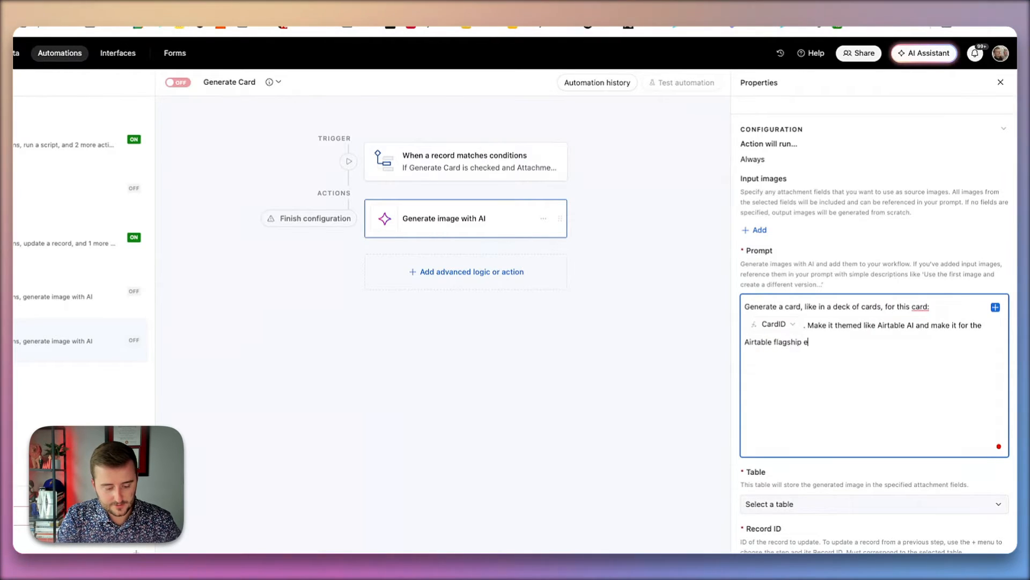
pyautogui.write('vent in A')
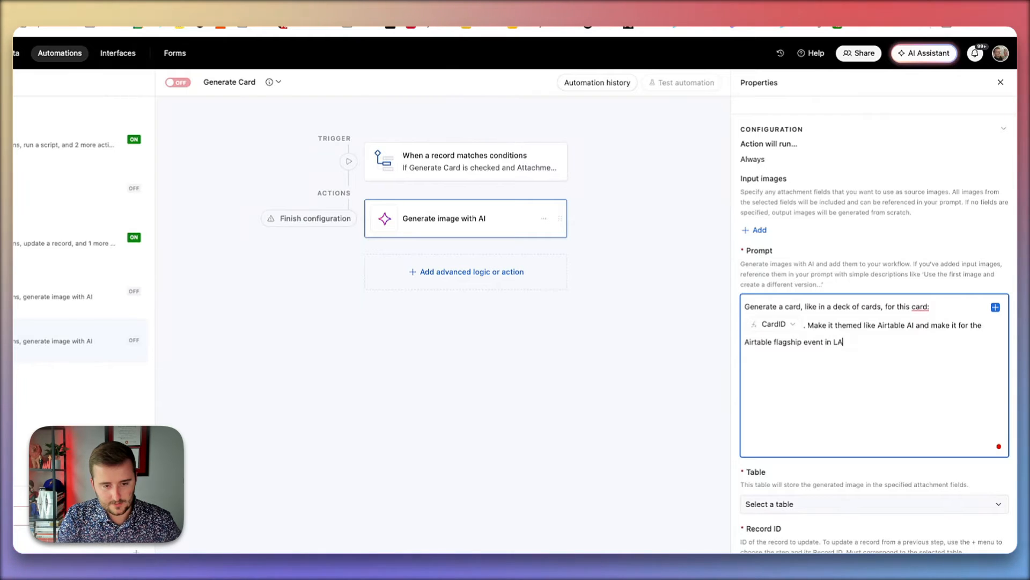
# - Set the table that stores the generated image to Deck
pyautogui.scroll(-4, 875, 322)
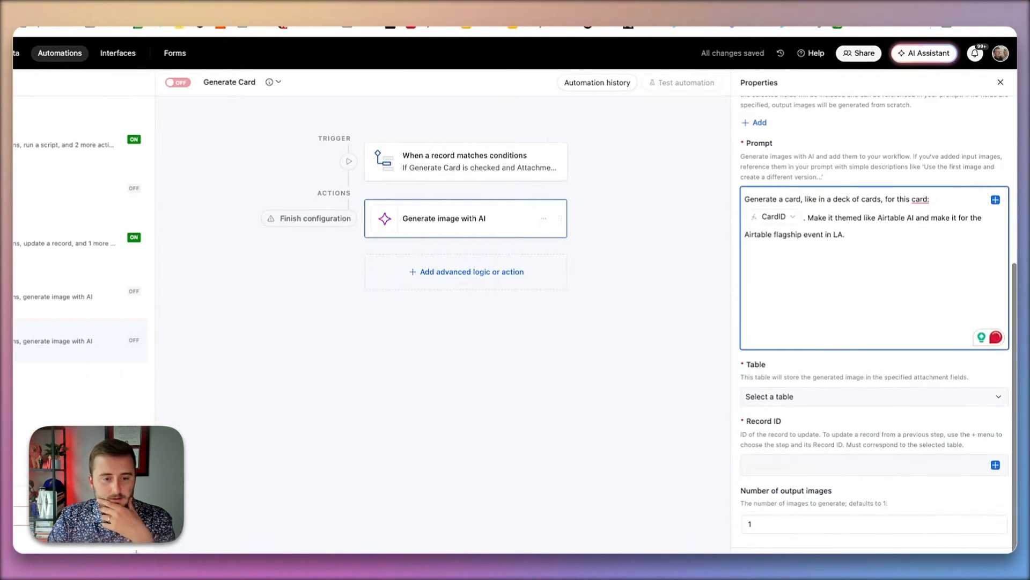
pyautogui.click(805, 396)
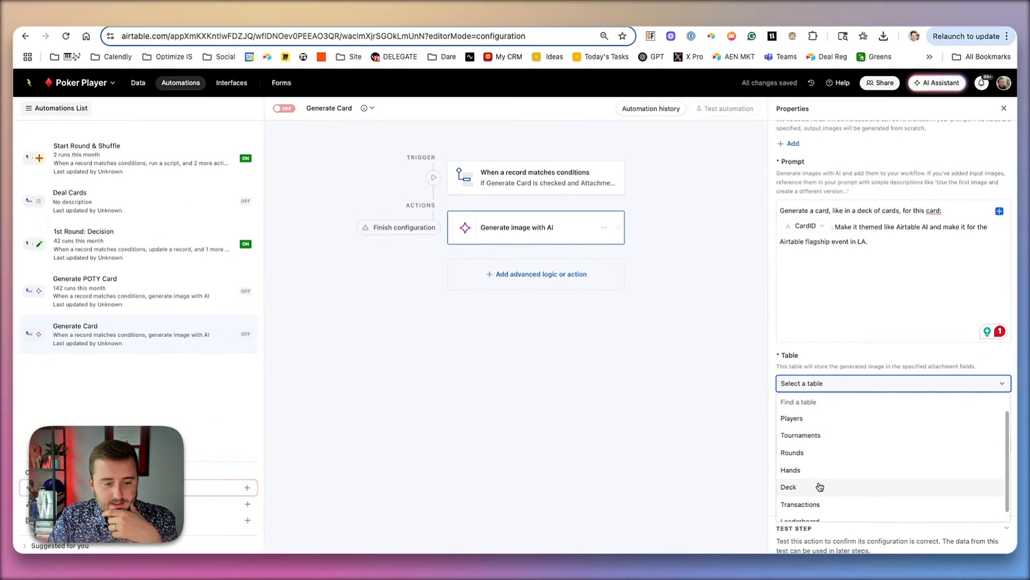
pyautogui.click(819, 487)
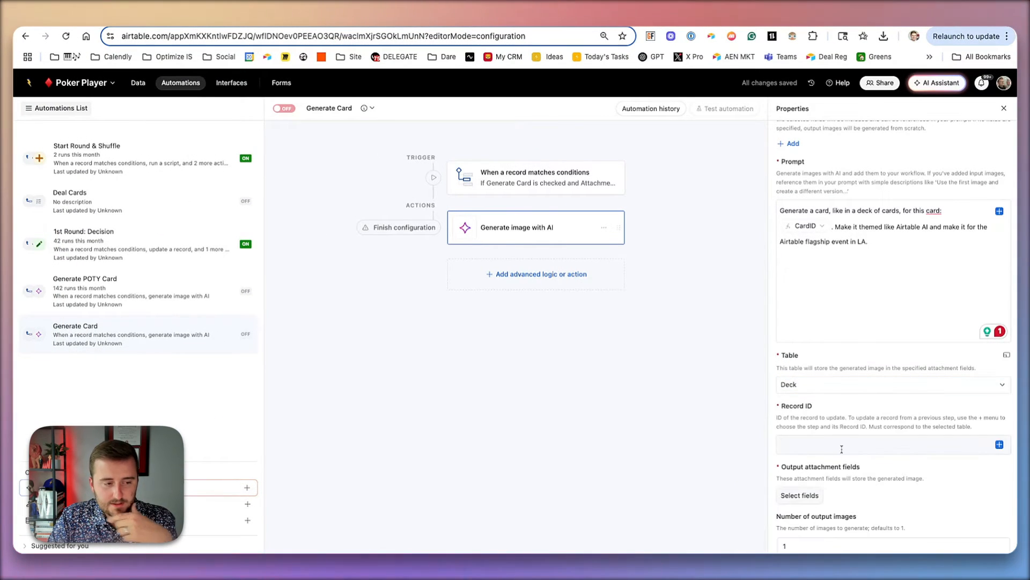
# - Set the Record ID to the trigger record's Airtable record ID
pyautogui.click(1002, 448)
pyautogui.click(912, 426)
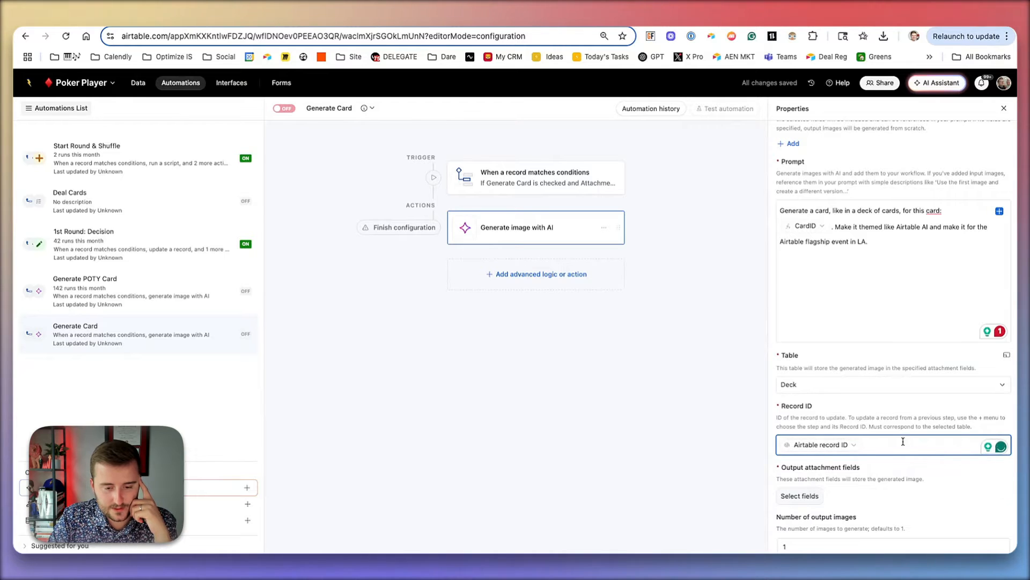
pyautogui.press('BackSpace')
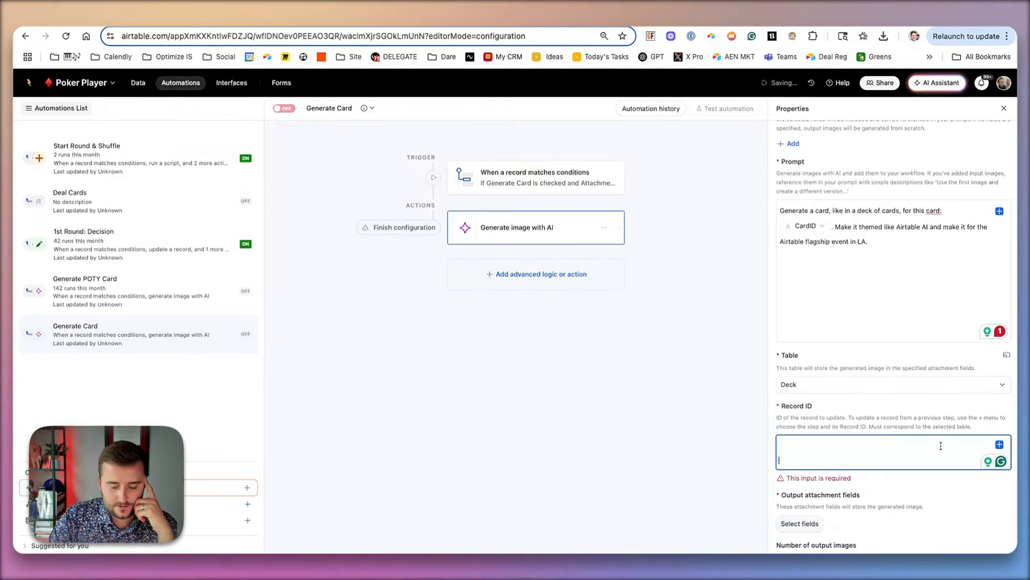
pyautogui.click(999, 445)
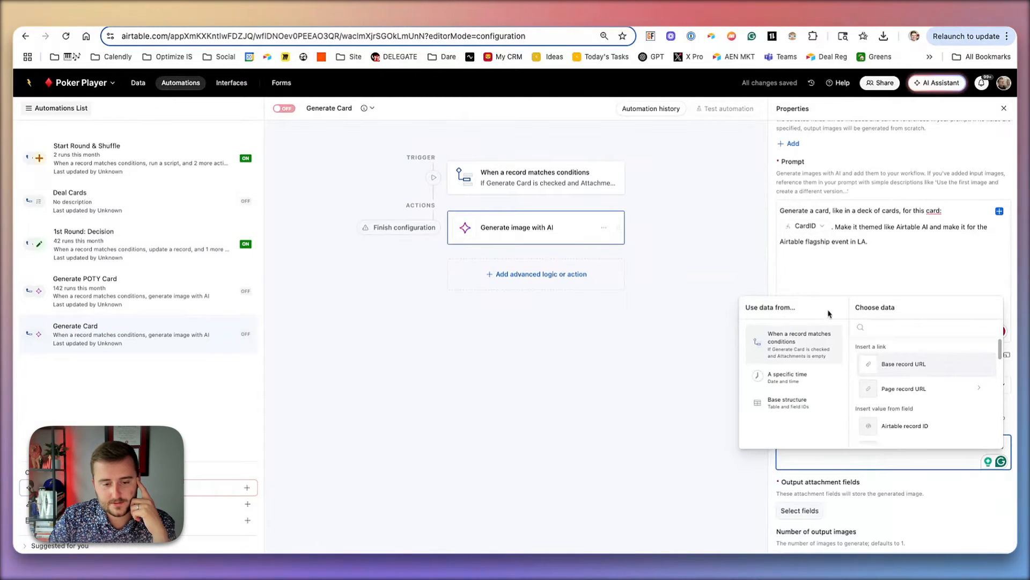
pyautogui.click(907, 427)
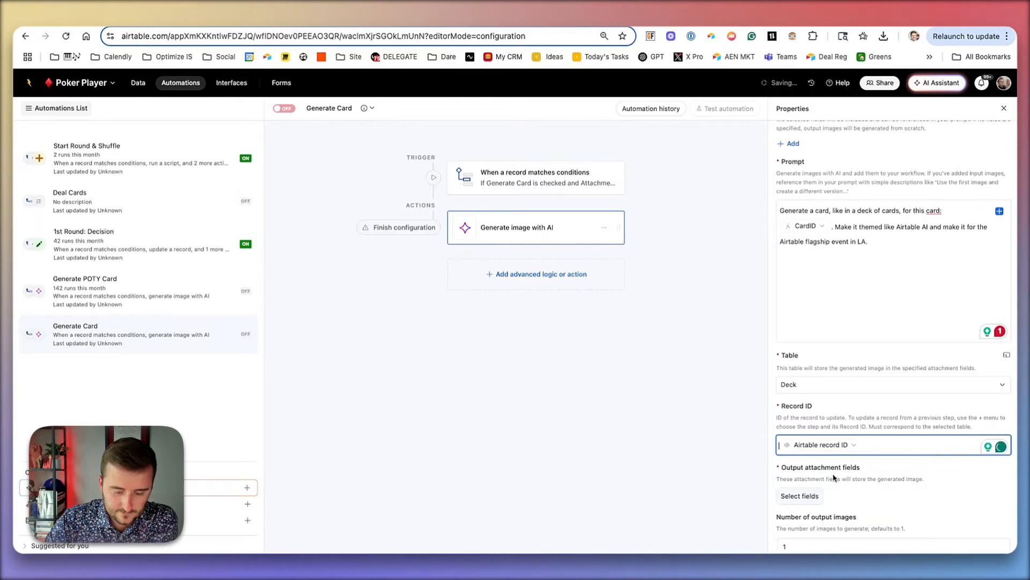
# - Choose Attachments as the output attachment field
pyautogui.scroll(-1, 832, 475)
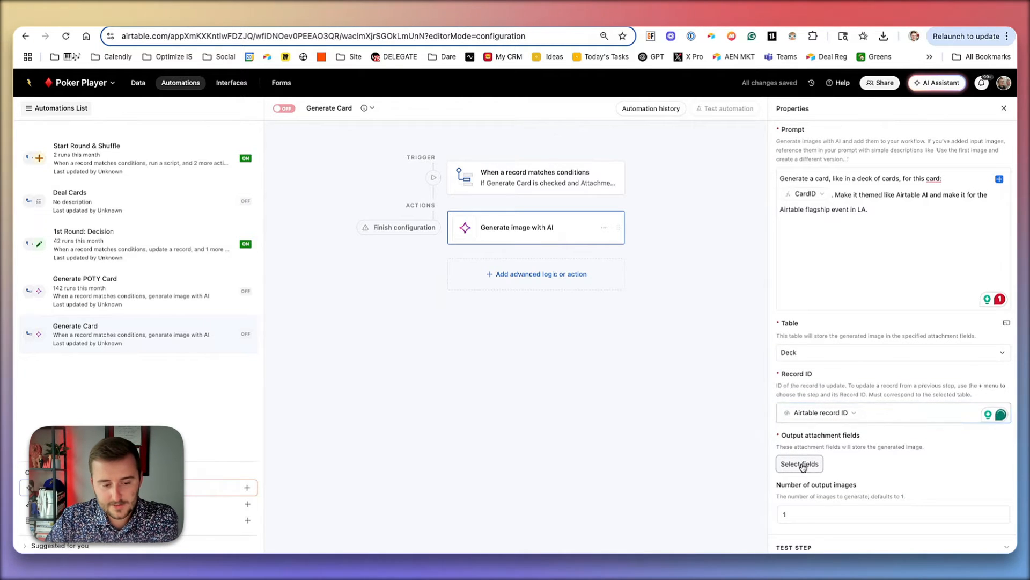
pyautogui.click(803, 464)
pyautogui.click(834, 507)
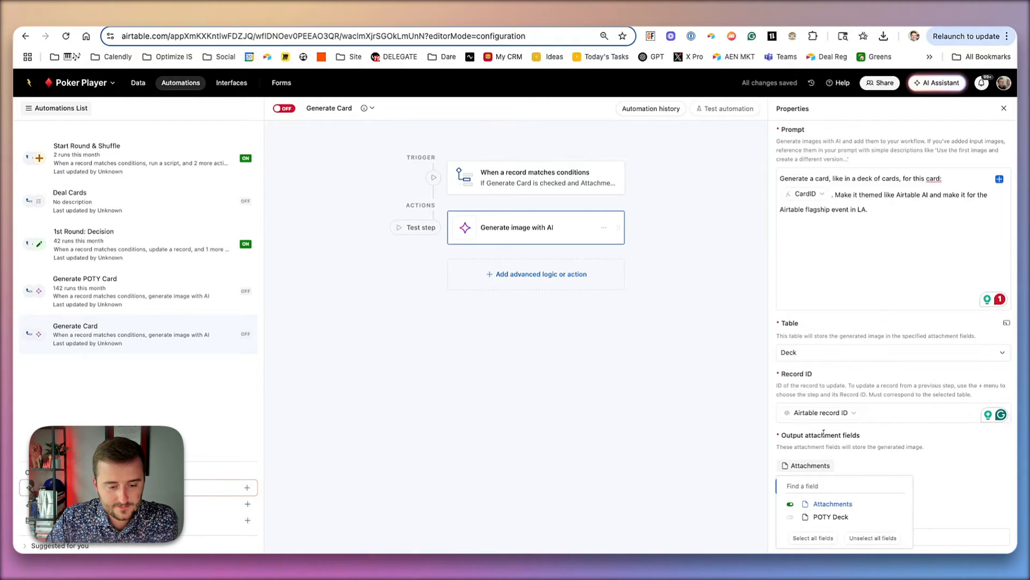
pyautogui.click(756, 395)
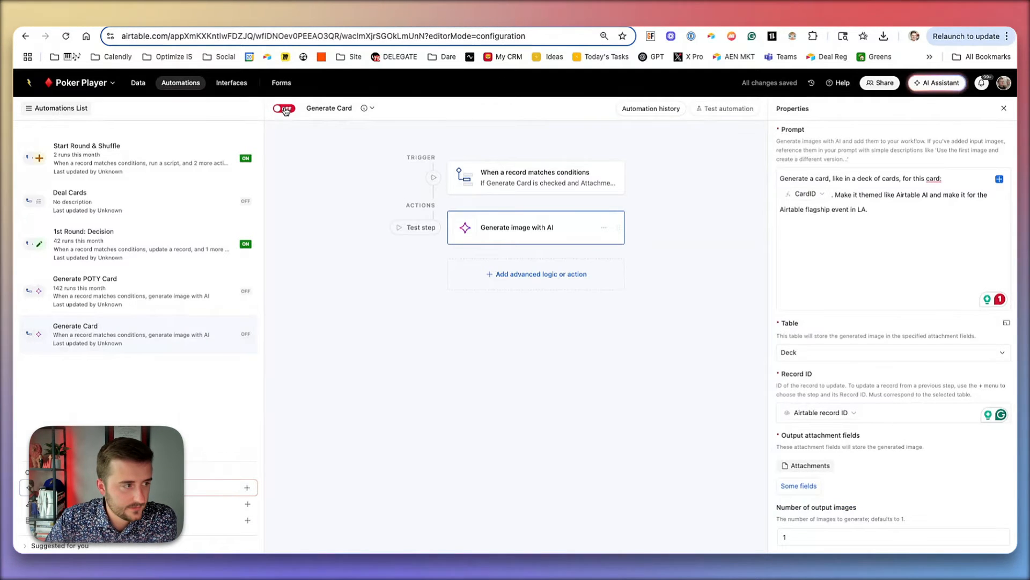
# - Turn the Generate Card automation on
pyautogui.scroll(1, 916, 305)
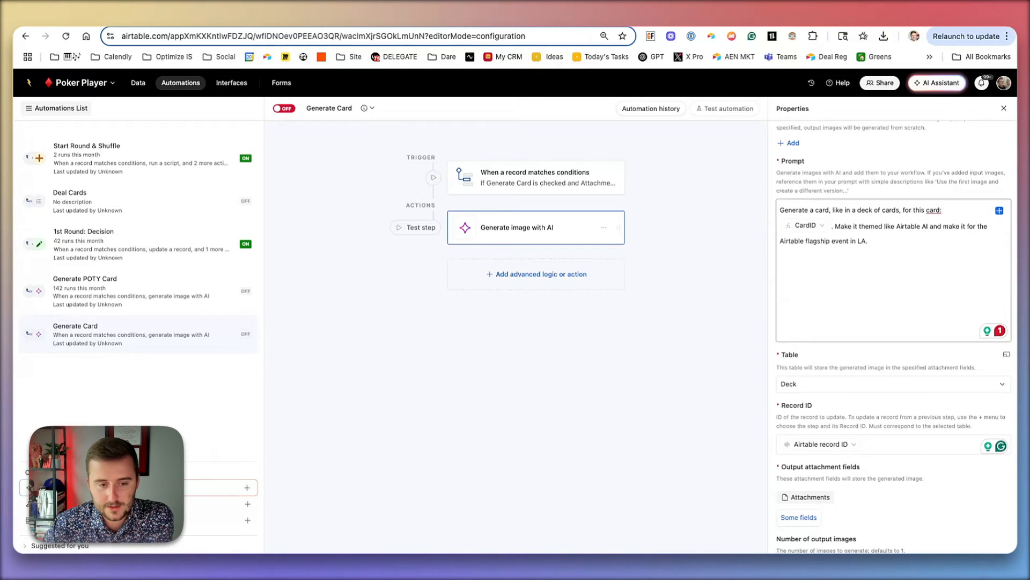
pyautogui.click(278, 108)
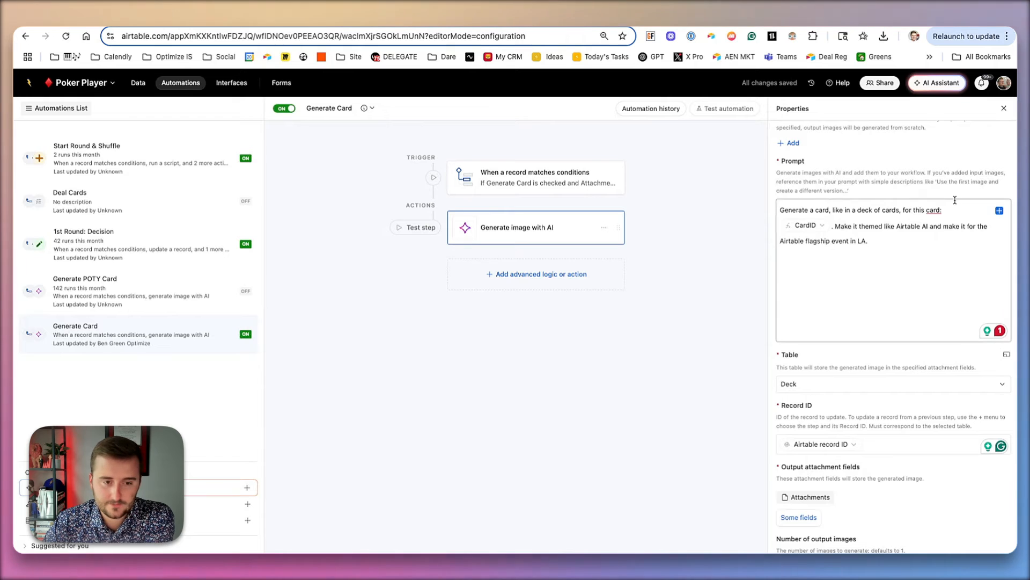
# - Open the Deck table and check Generate Card for the first three card records
pyautogui.scroll(4, 954, 199)
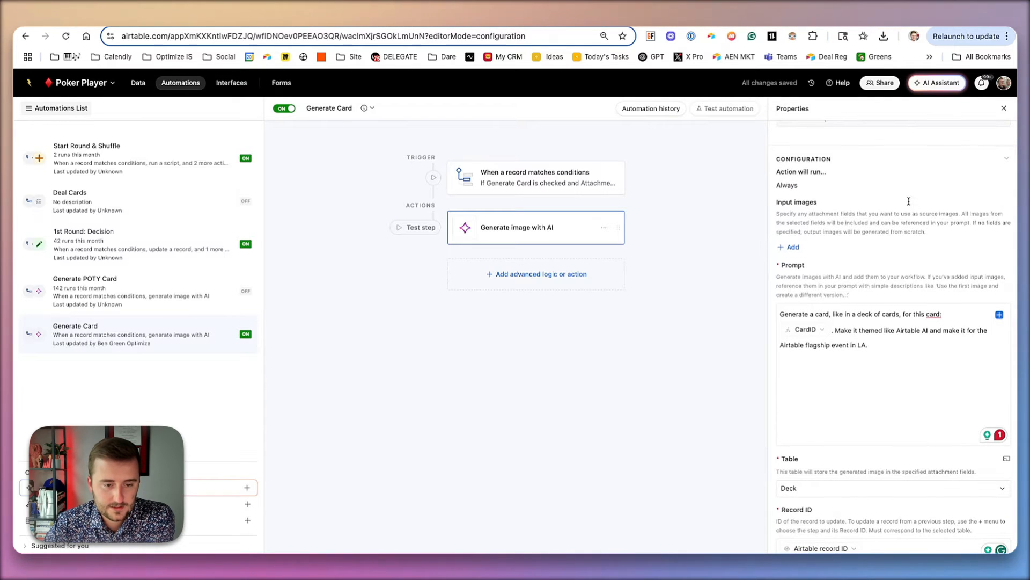
pyautogui.click(138, 82)
pyautogui.click(325, 161)
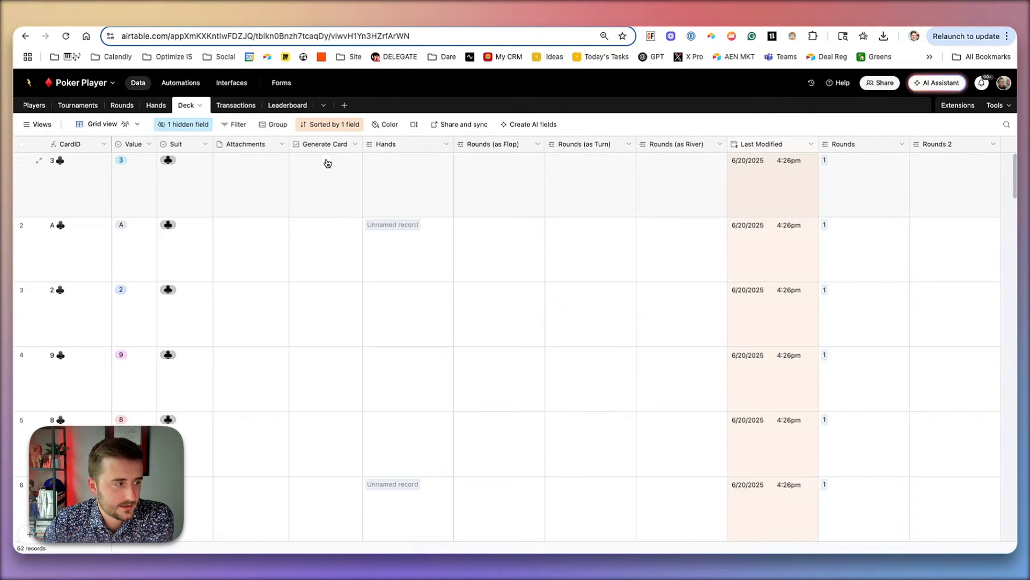
pyautogui.click(326, 224)
pyautogui.click(324, 289)
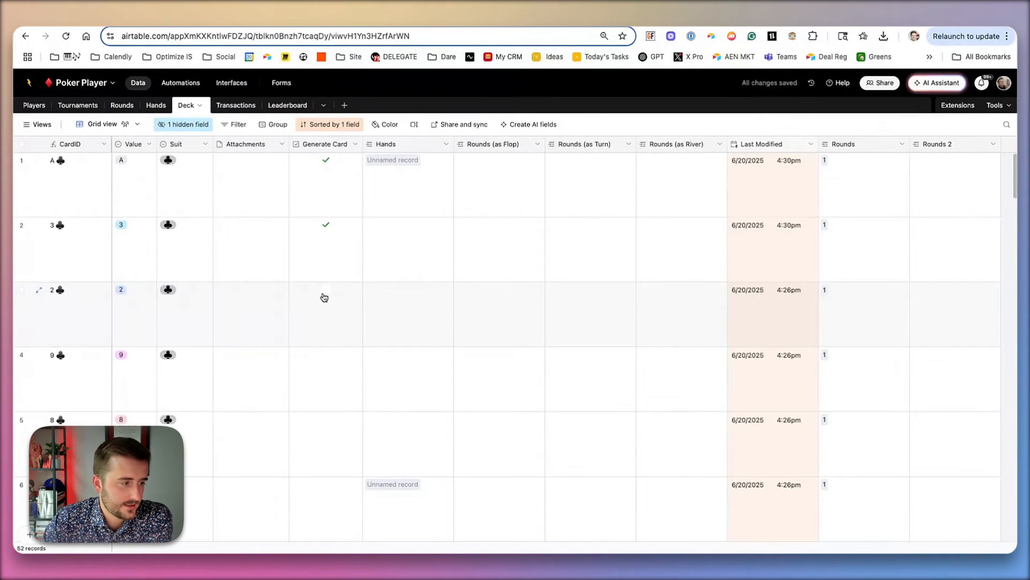
pyautogui.click(143, 275)
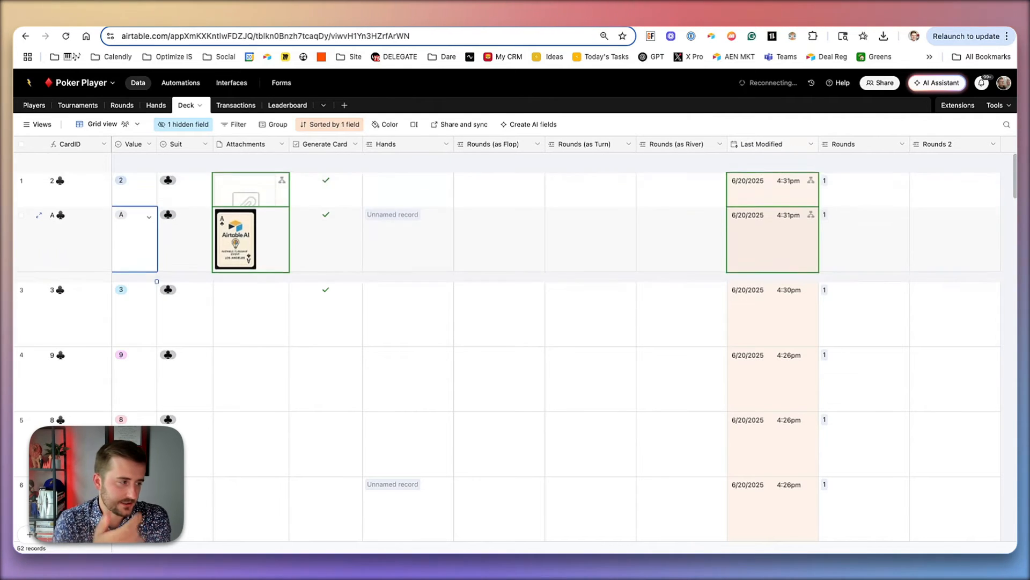
# - Review the generated card images in the Deck table's Attachments column
pyautogui.moveTo(159, 328); pyautogui.dragTo(155, 328)
pyautogui.click(231, 256)
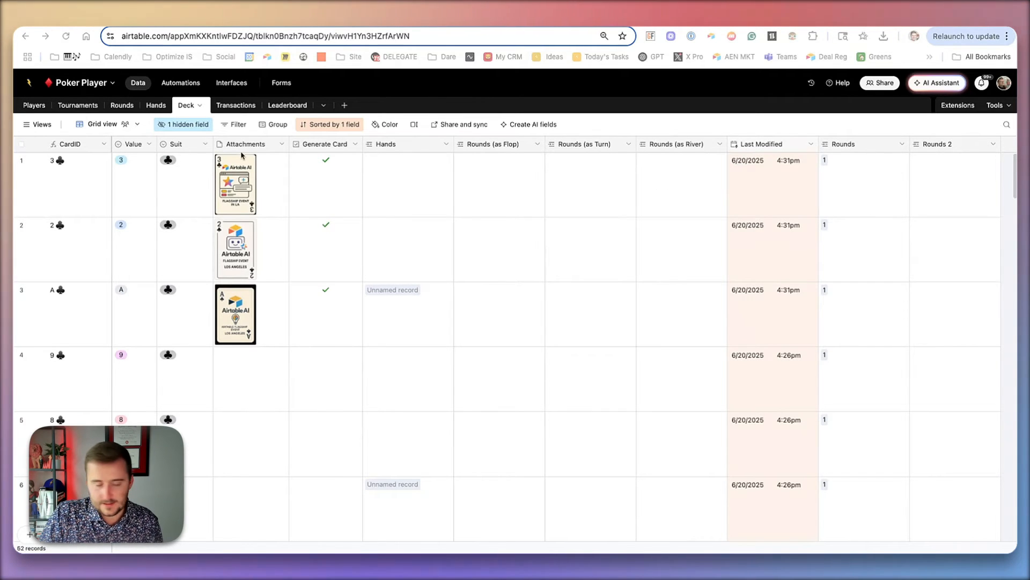
pyautogui.click(183, 84)
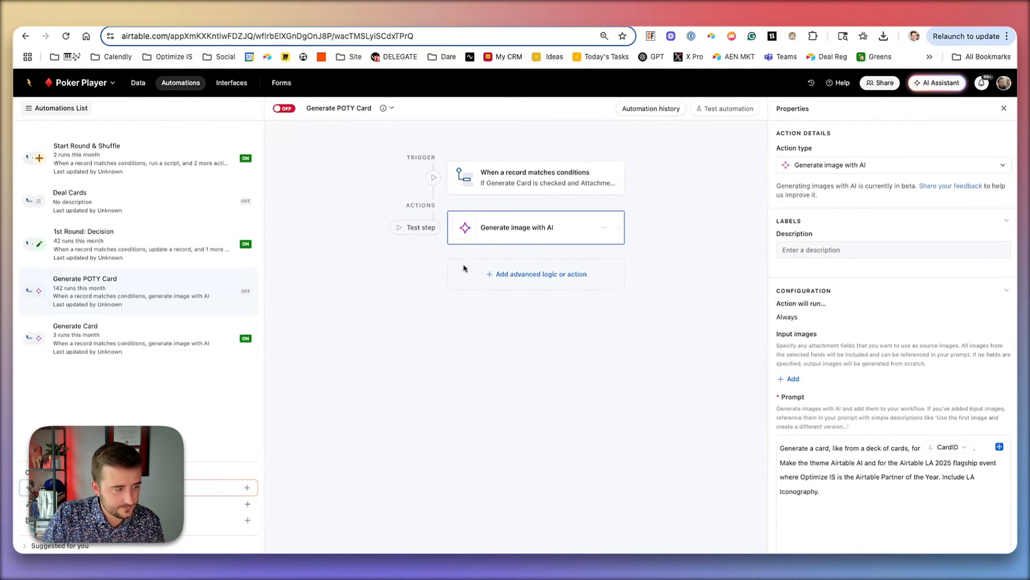
pyautogui.click(200, 330)
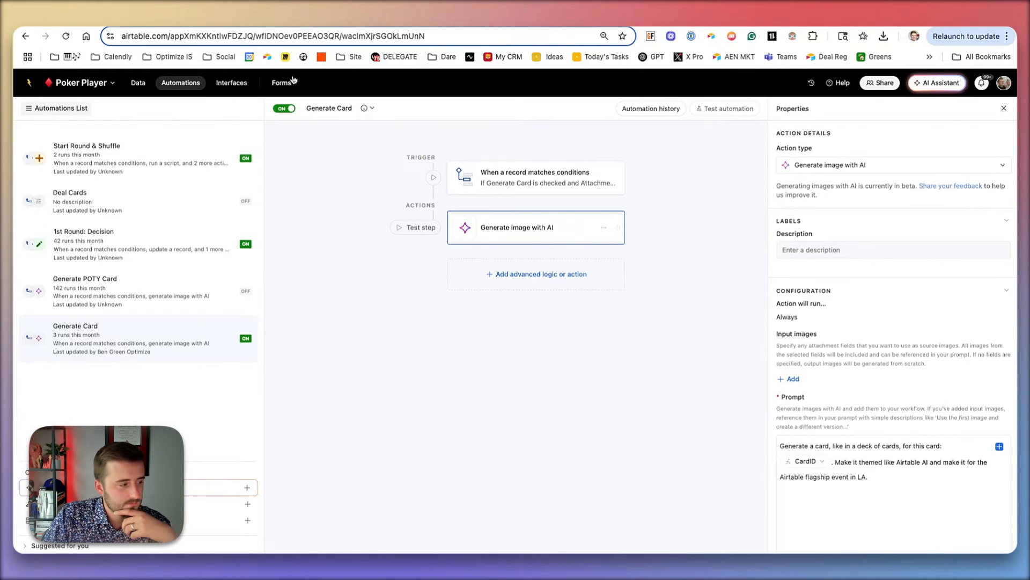
pyautogui.click(143, 83)
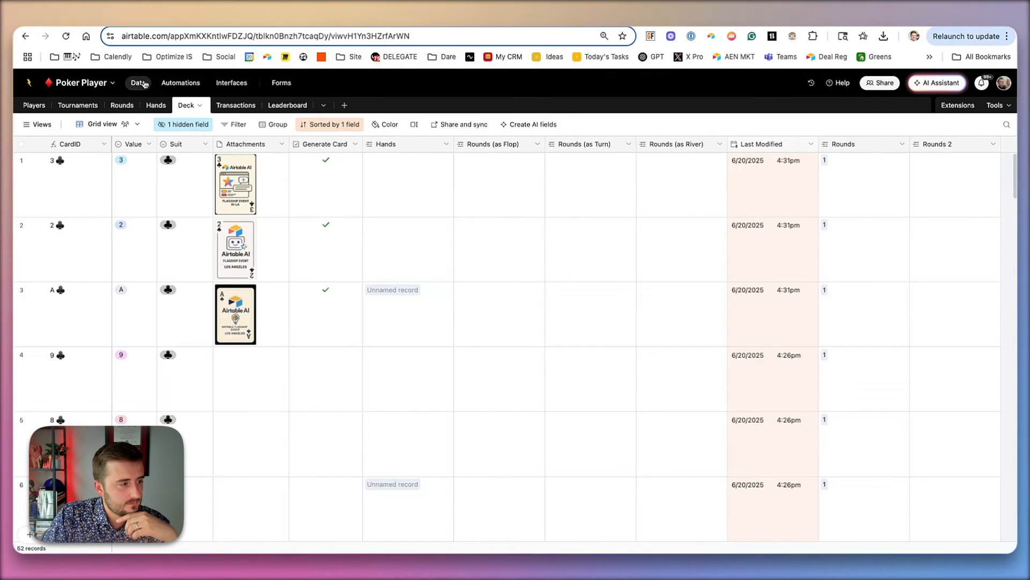
# - Append "Give it LA iconography." to the Generate Card image prompt and publish the automation update
pyautogui.click(181, 83)
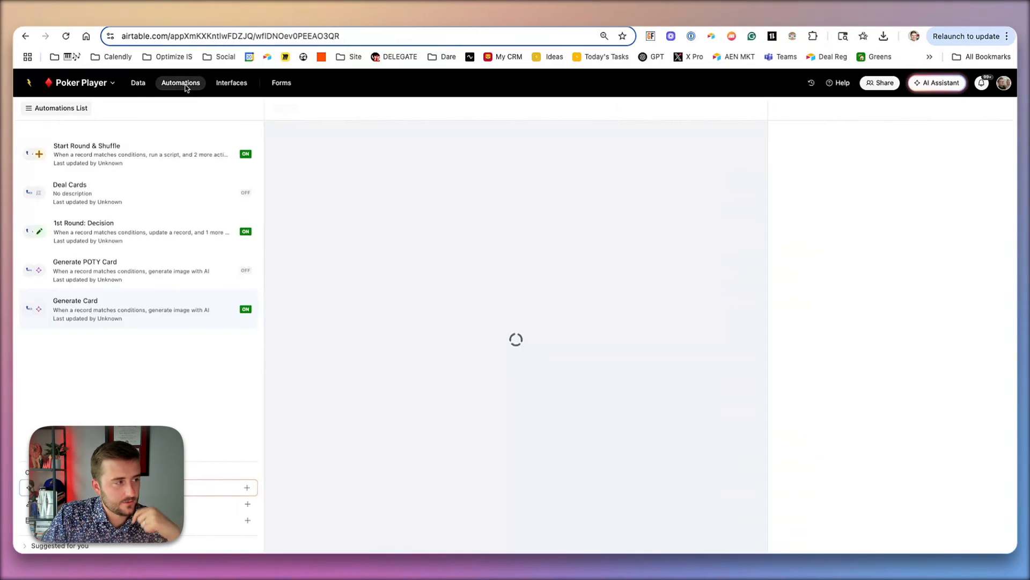
pyautogui.click(940, 478)
pyautogui.scroll(-2, 933, 472)
pyautogui.write('G')
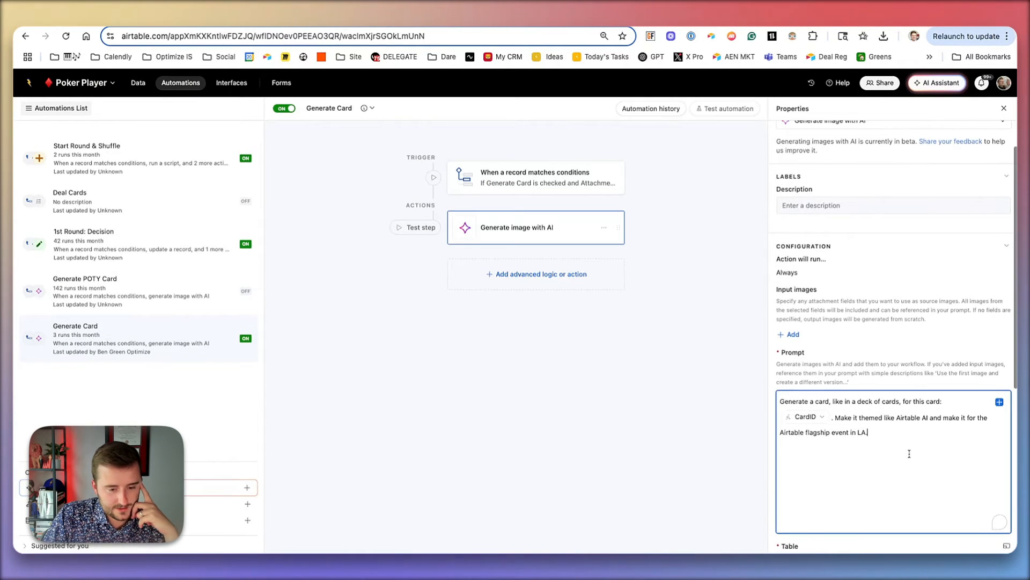
pyautogui.write('ive it')
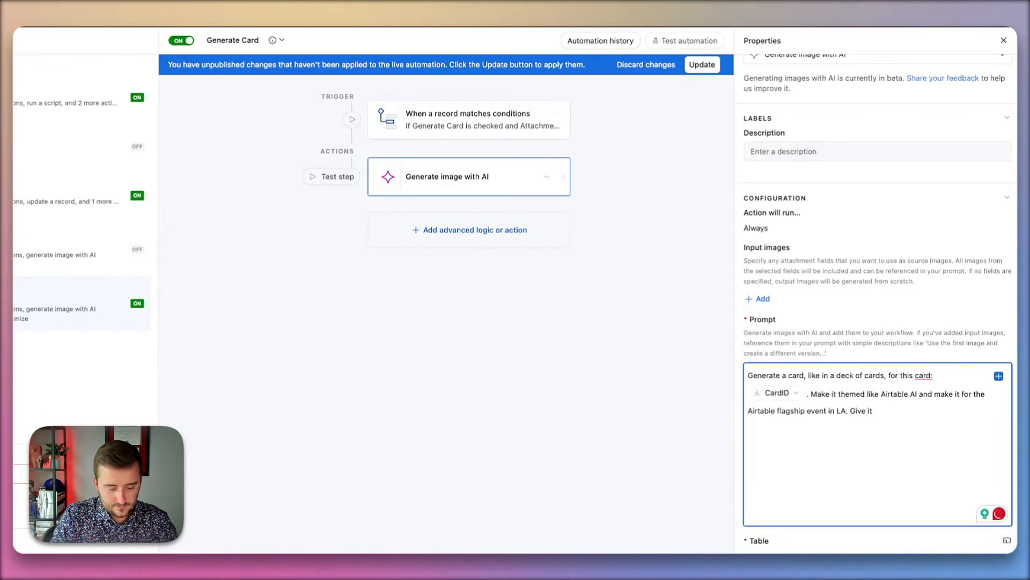
pyautogui.write(' LA iconography.')
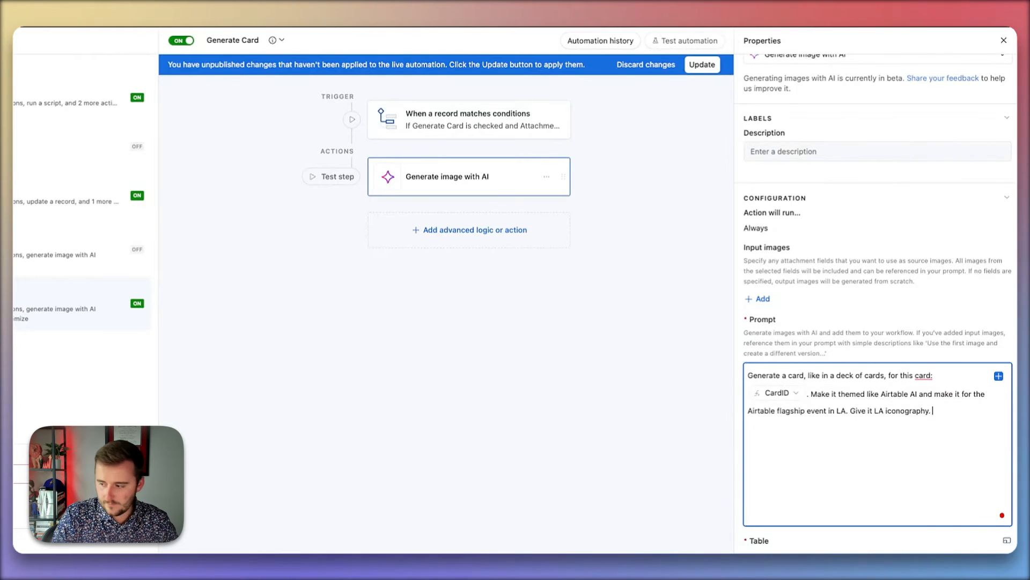
pyautogui.click(700, 65)
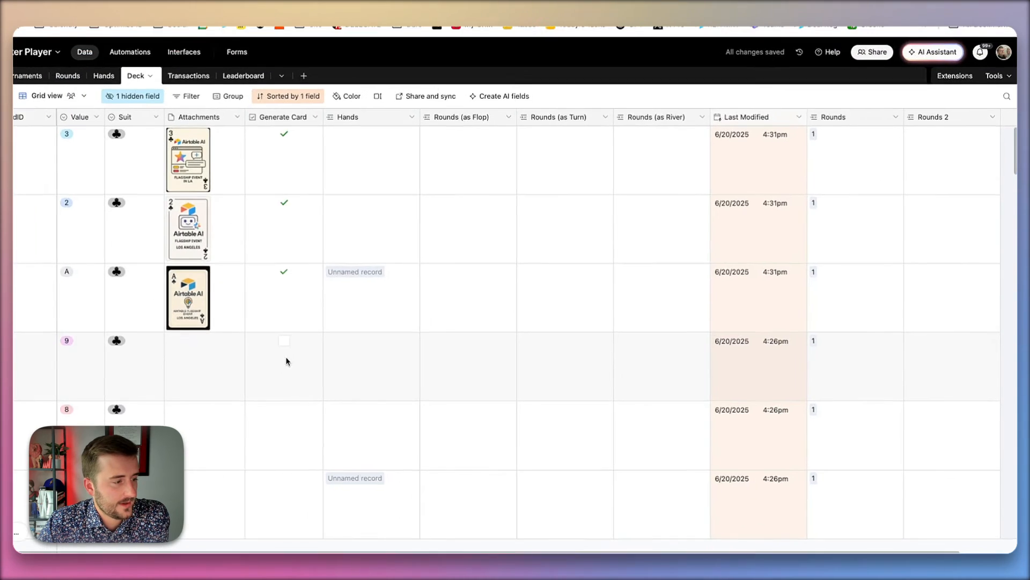
# - Check Generate Card for the 9 and 8 of clubs records in the Deck table
pyautogui.click(284, 340)
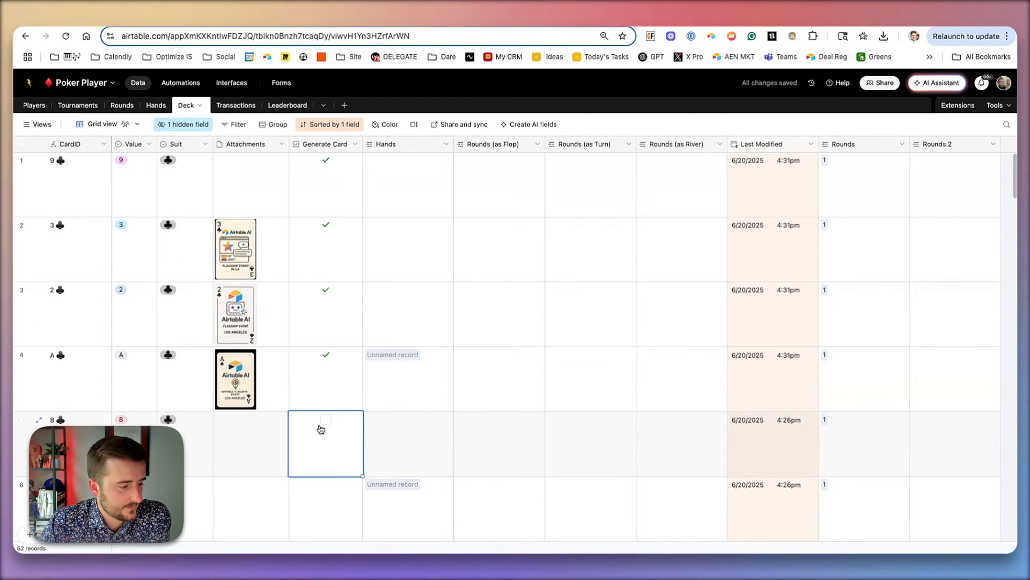
pyautogui.click(325, 421)
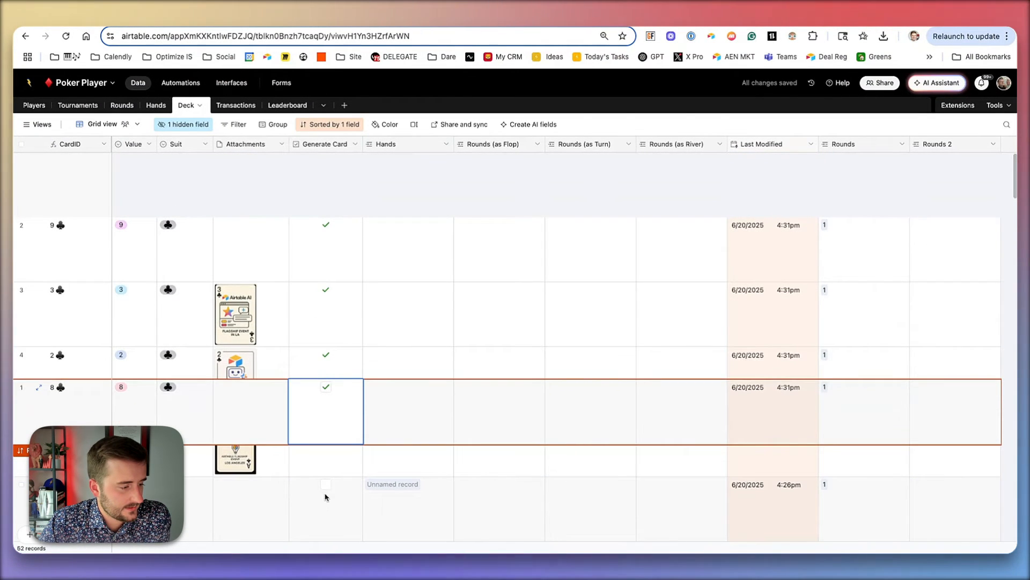
# - Clear the attachment images from the 3, 2 and Ace of clubs records so they regenerate
pyautogui.click(139, 342)
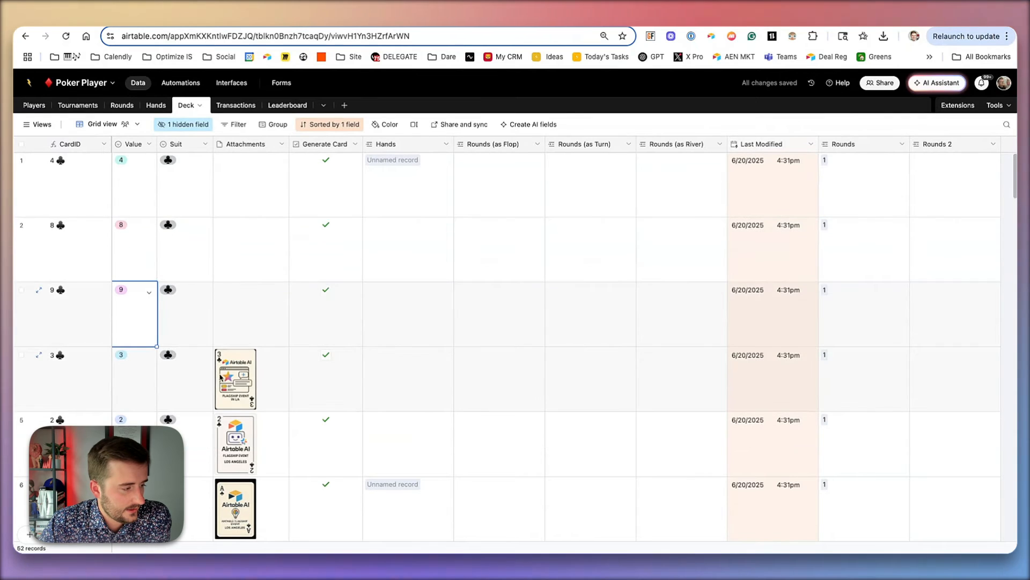
pyautogui.moveTo(258, 377); pyautogui.dragTo(259, 491)
pyautogui.scroll(-1, 258, 381)
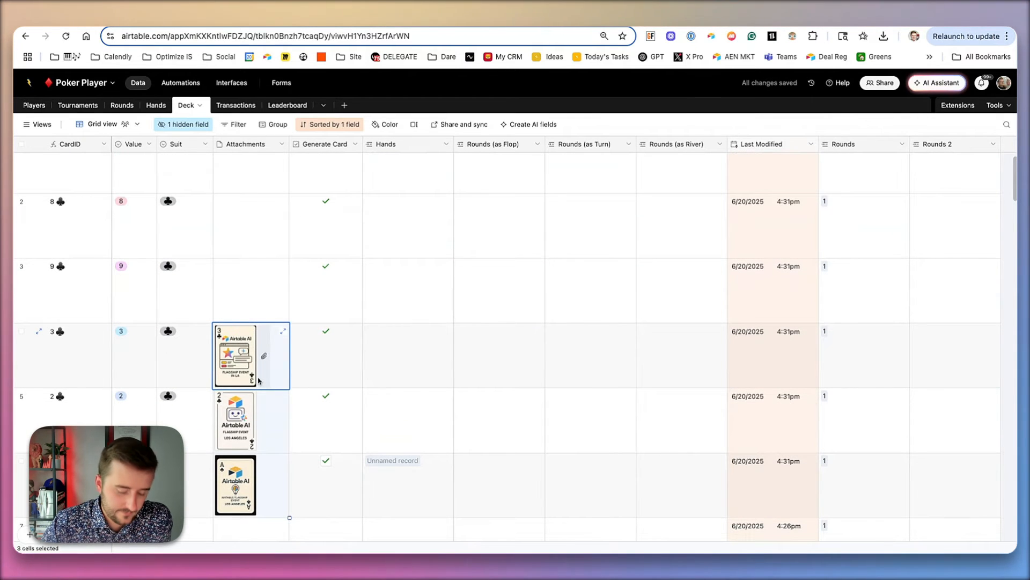
pyautogui.press('Delete')
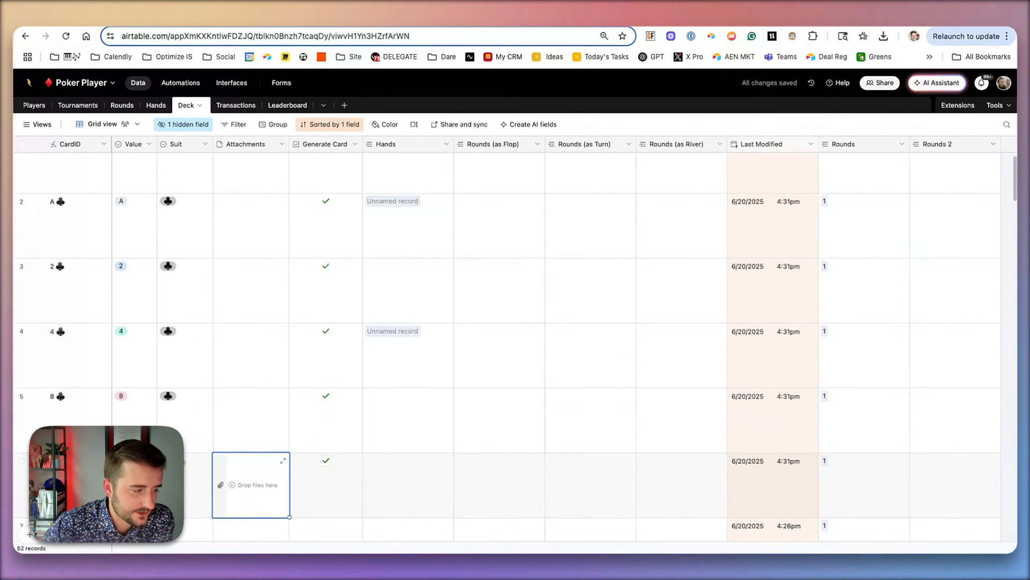
pyautogui.click(172, 411)
pyautogui.scroll(1, 156, 312)
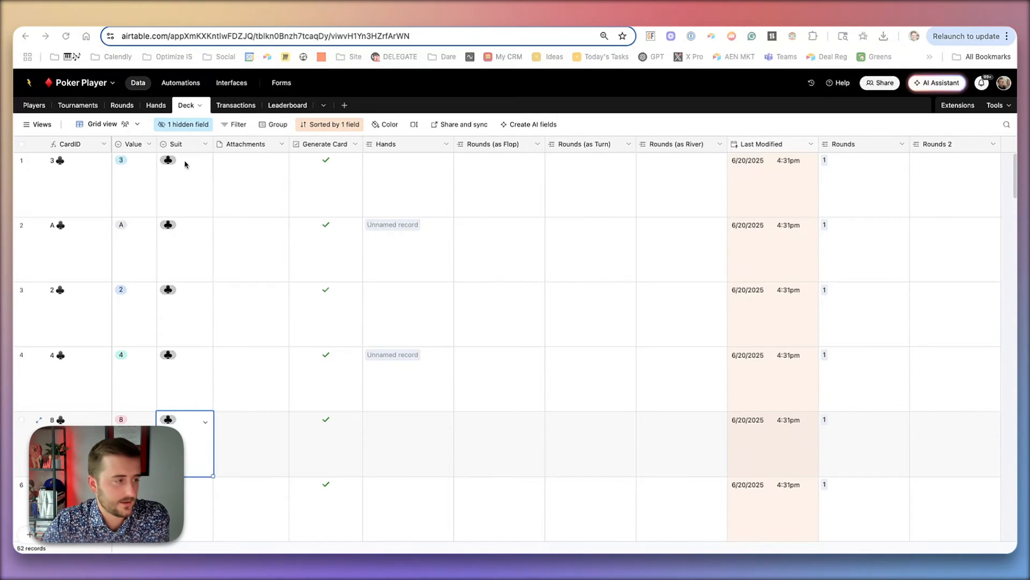
pyautogui.scroll(-2, 186, 165)
pyautogui.scroll(2, 183, 165)
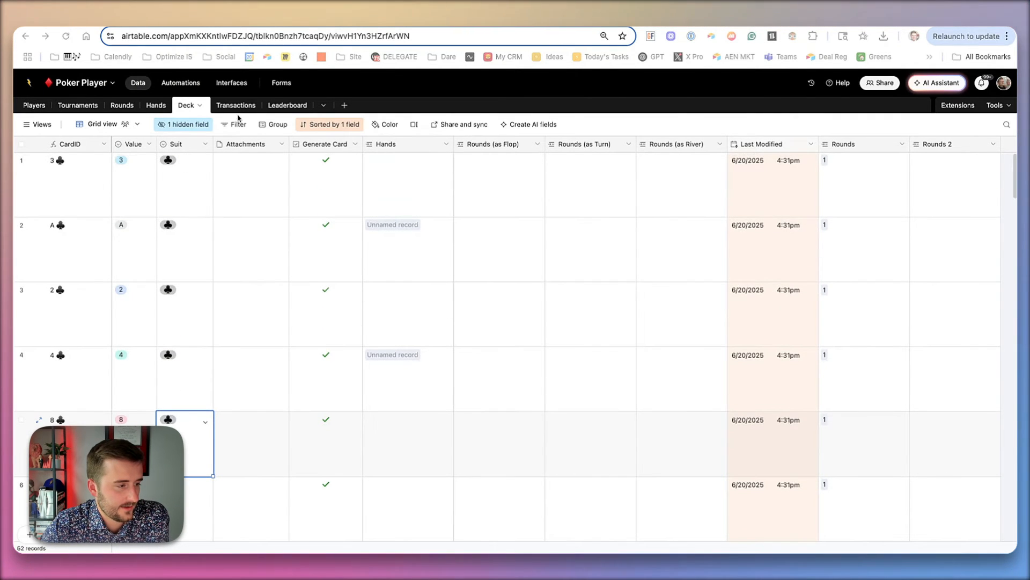
# - Check the Generate Card automation's run history
pyautogui.click(181, 83)
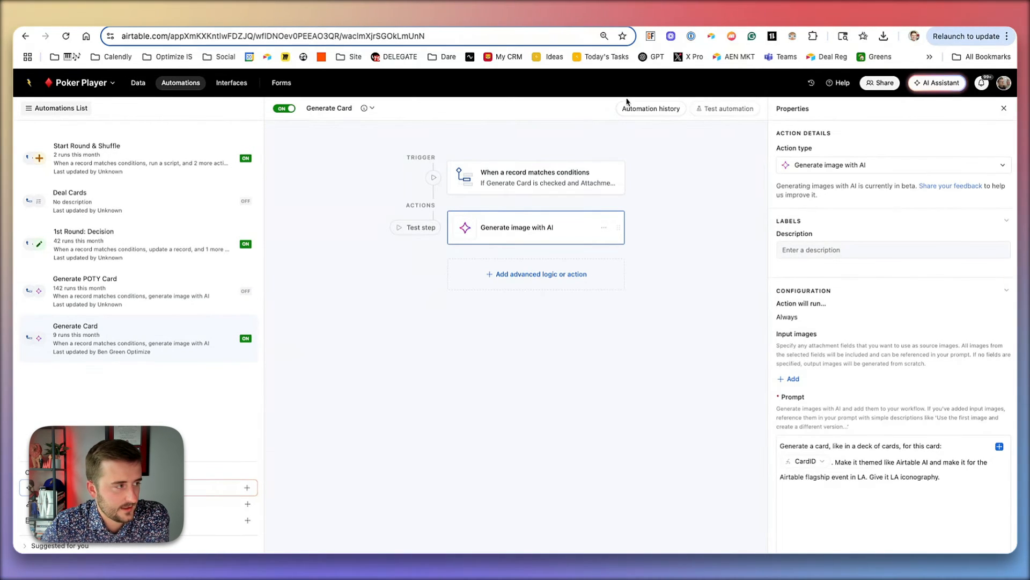
pyautogui.click(646, 112)
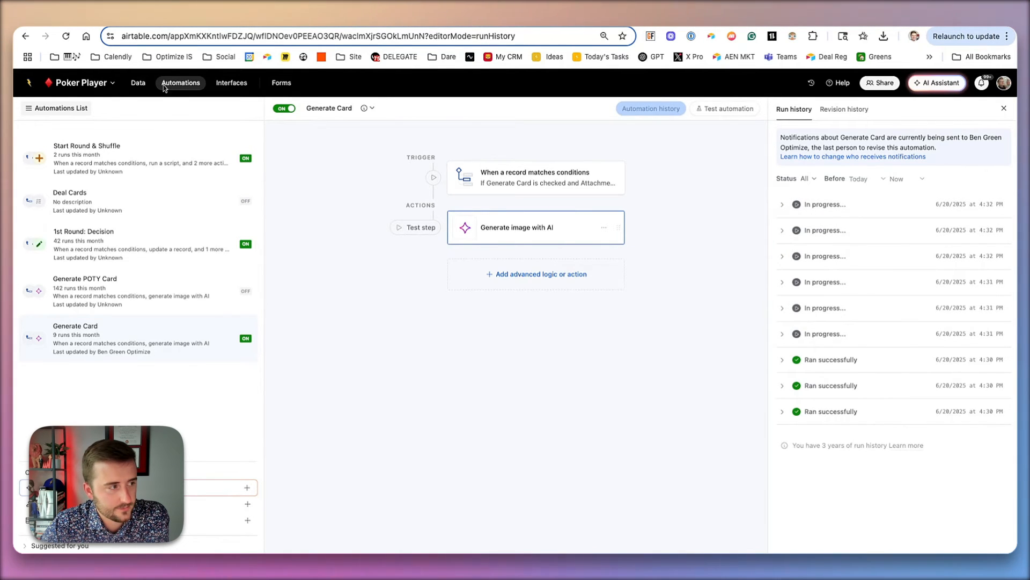
pyautogui.click(138, 83)
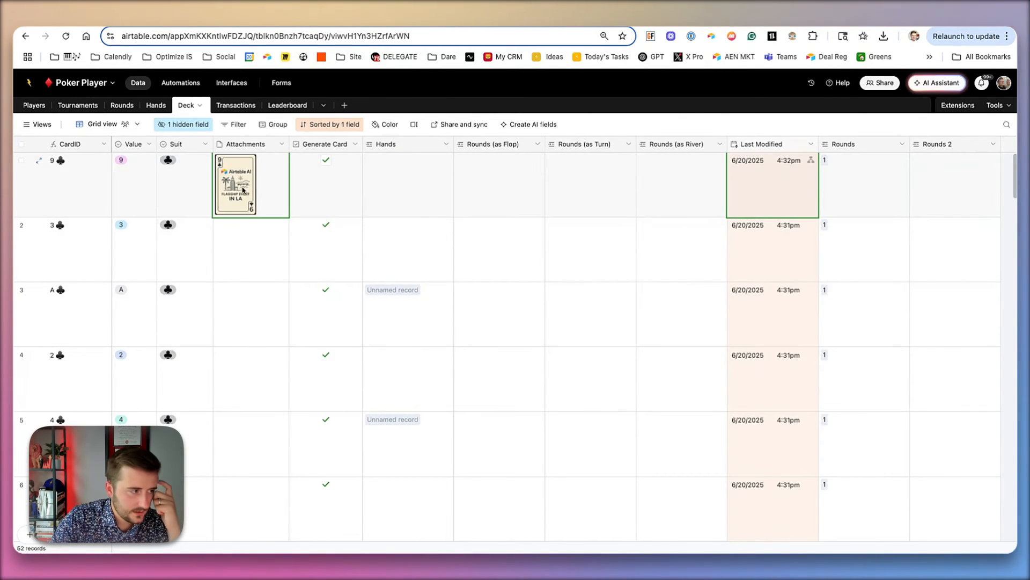
# - Open the regenerated 9 of clubs card image to inspect it
pyautogui.click(243, 189)
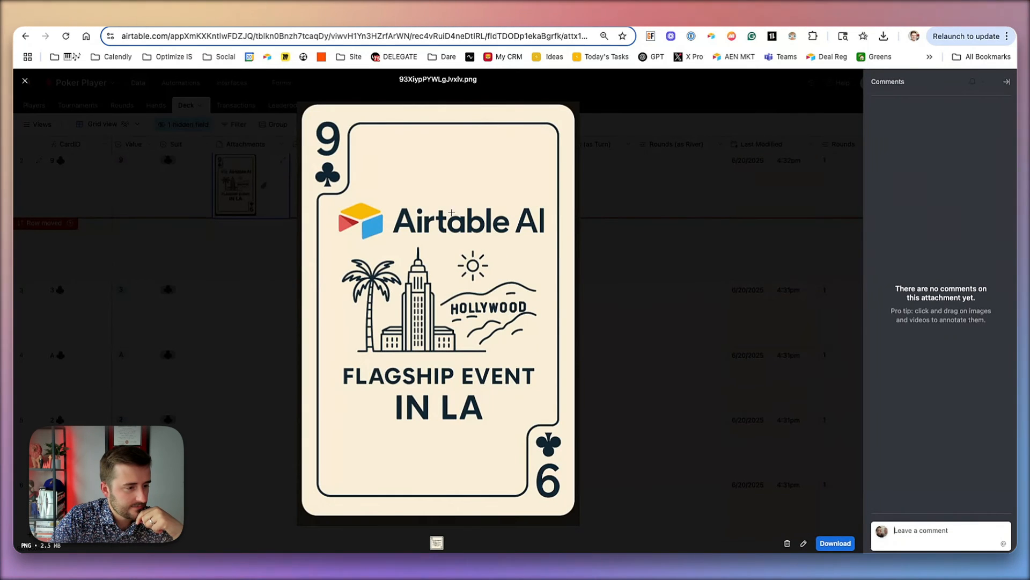
pyautogui.moveTo(416, 243); pyautogui.dragTo(552, 359)
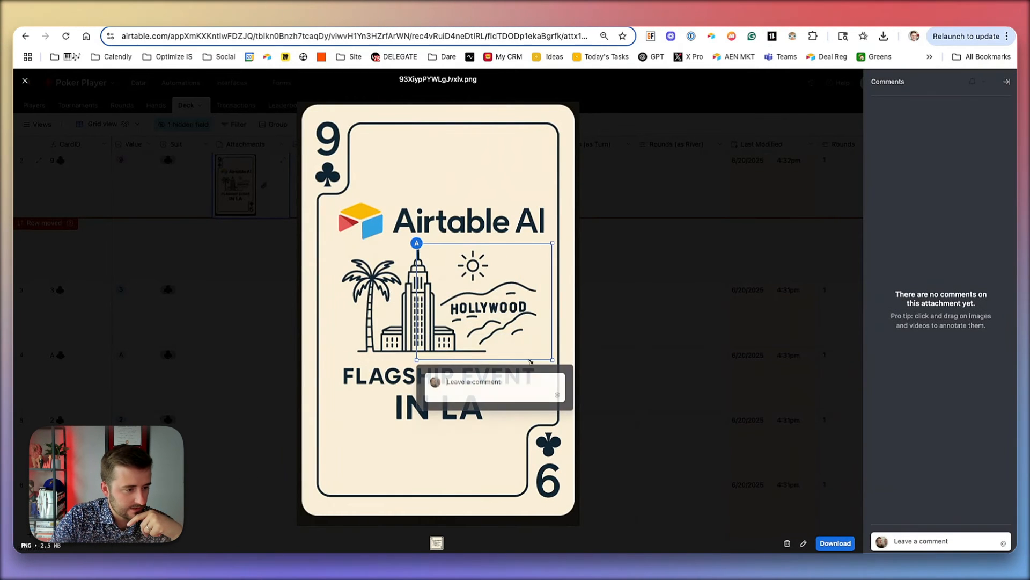
pyautogui.click(320, 355)
pyautogui.click(581, 412)
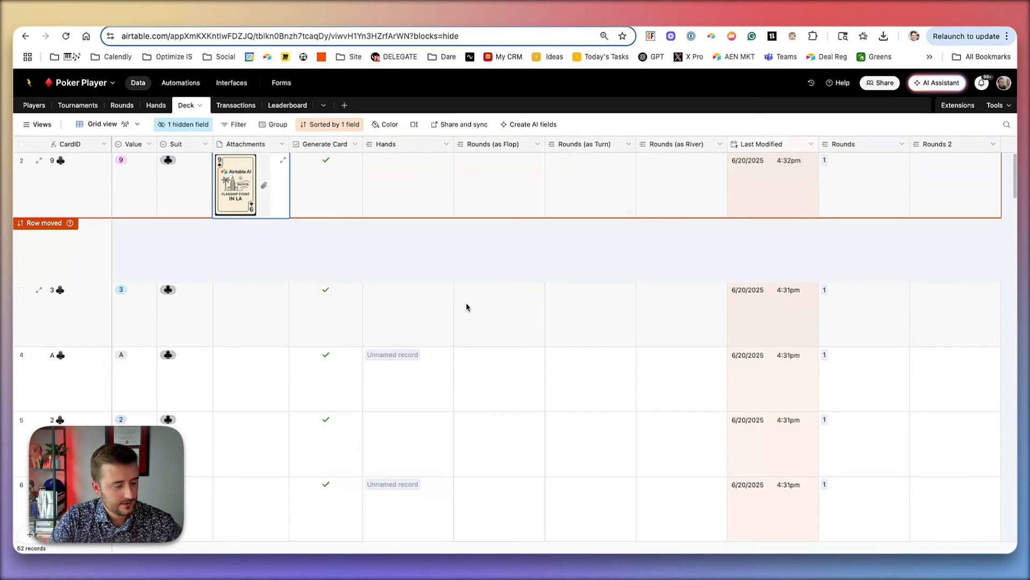
# - Check Generate Card for every record in the Deck table
pyautogui.click(352, 305)
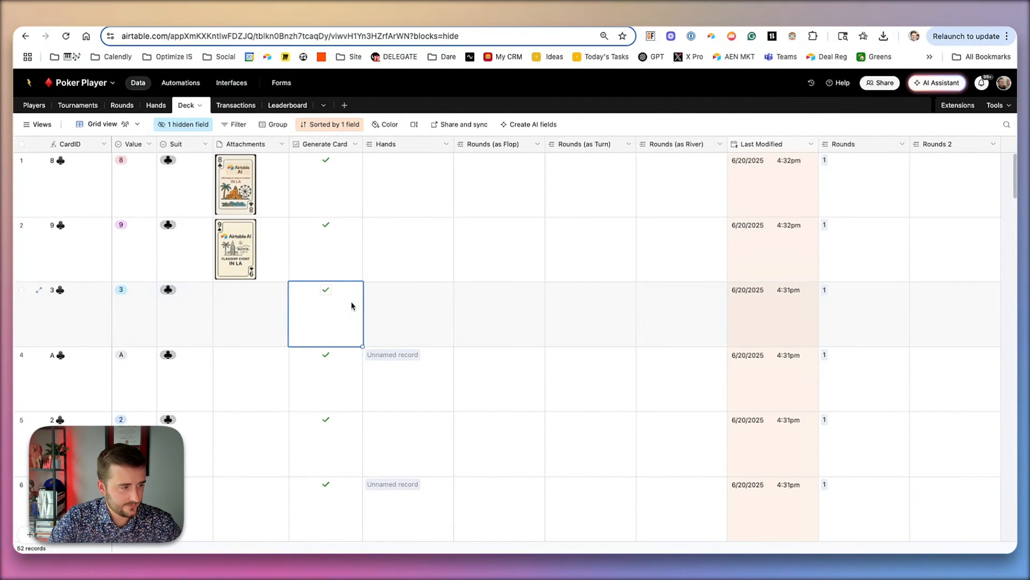
pyautogui.press('shift+super+Down')
pyautogui.press('Return')
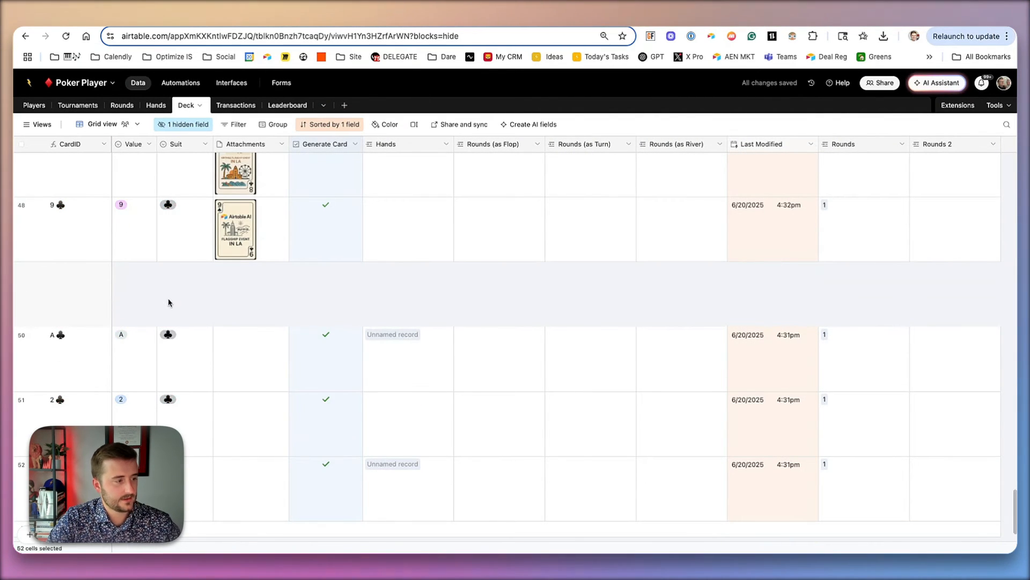
pyautogui.click(169, 302)
pyautogui.scroll(20, 175, 262)
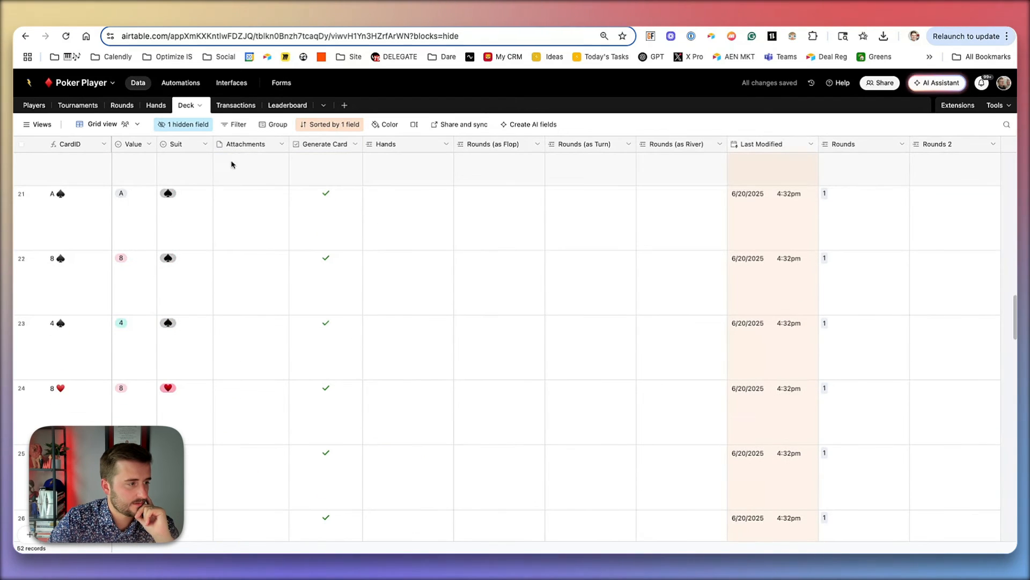
# - Sort the Deck table by the Attachments field from Z to A
pyautogui.rightClick(246, 145)
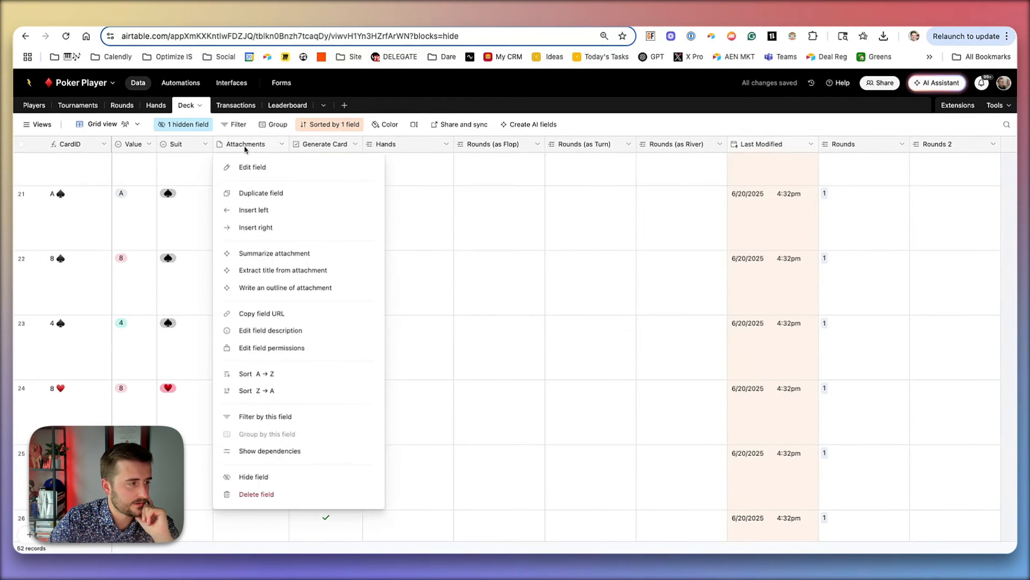
pyautogui.click(252, 391)
pyautogui.click(179, 352)
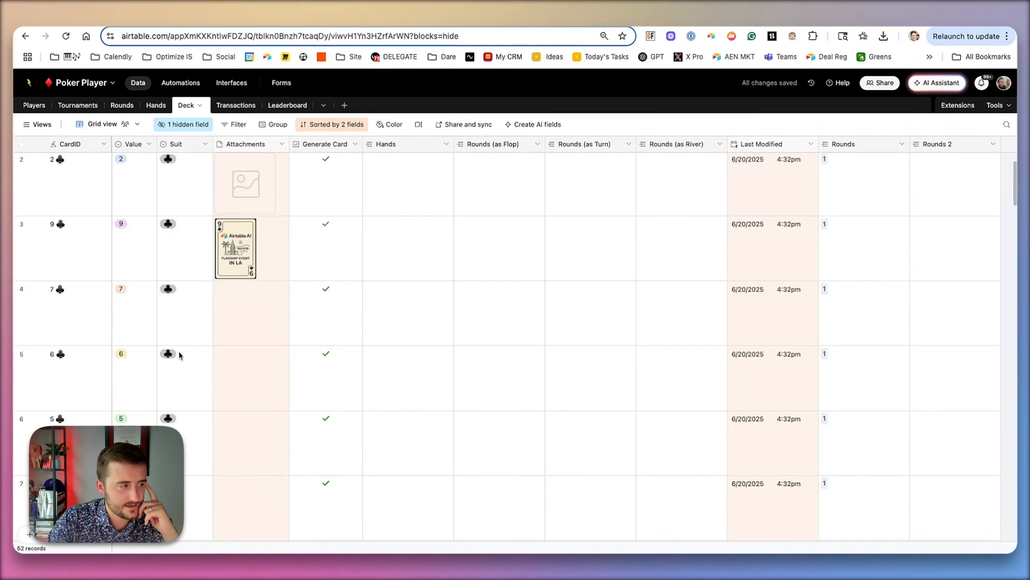
pyautogui.click(230, 314)
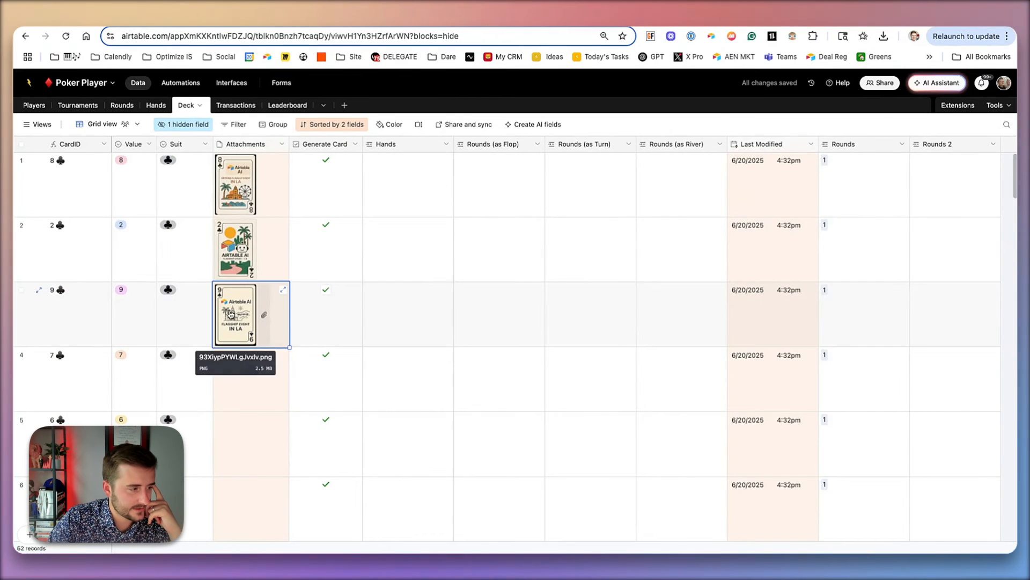
# - Open the generated 2 and Ace of clubs card images to compare them
pyautogui.click(242, 256)
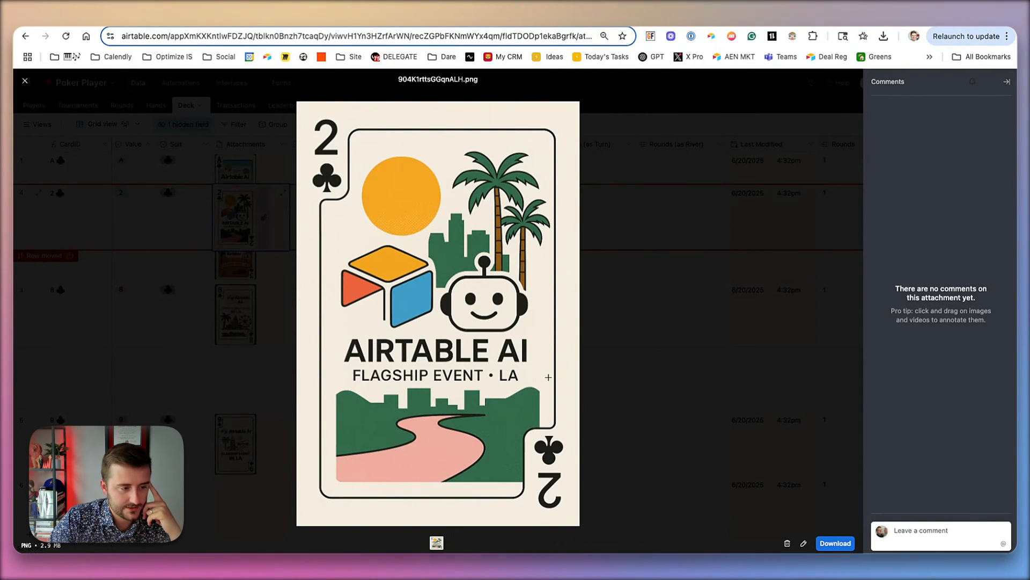
pyautogui.click(196, 166)
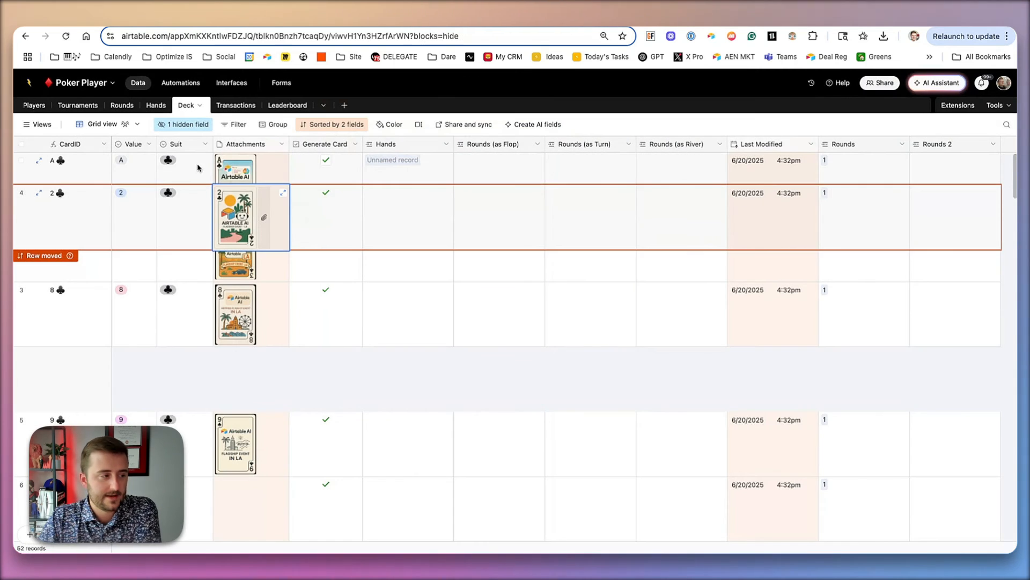
pyautogui.click(197, 166)
pyautogui.click(243, 178)
pyautogui.click(245, 179)
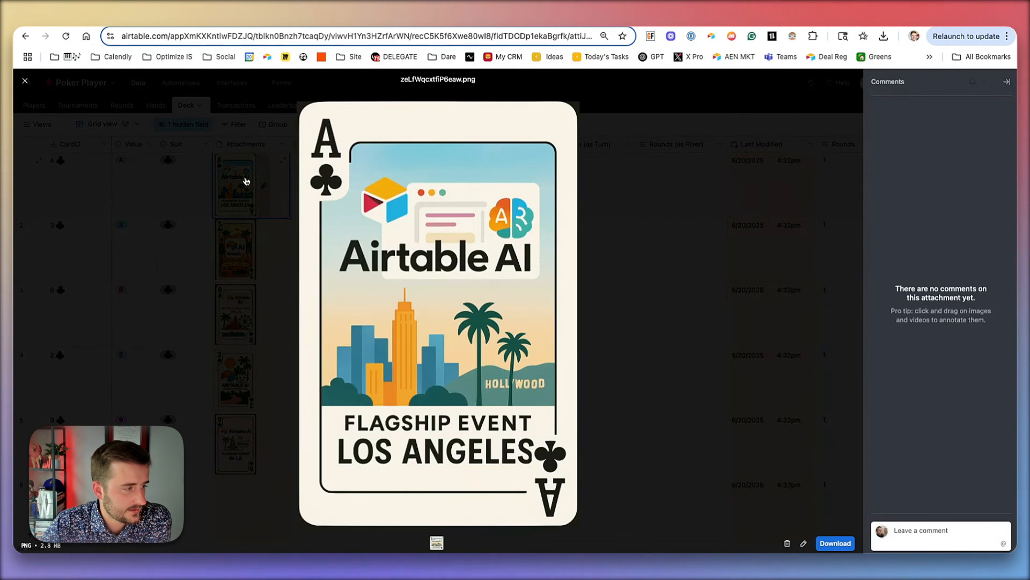
pyautogui.click(226, 151)
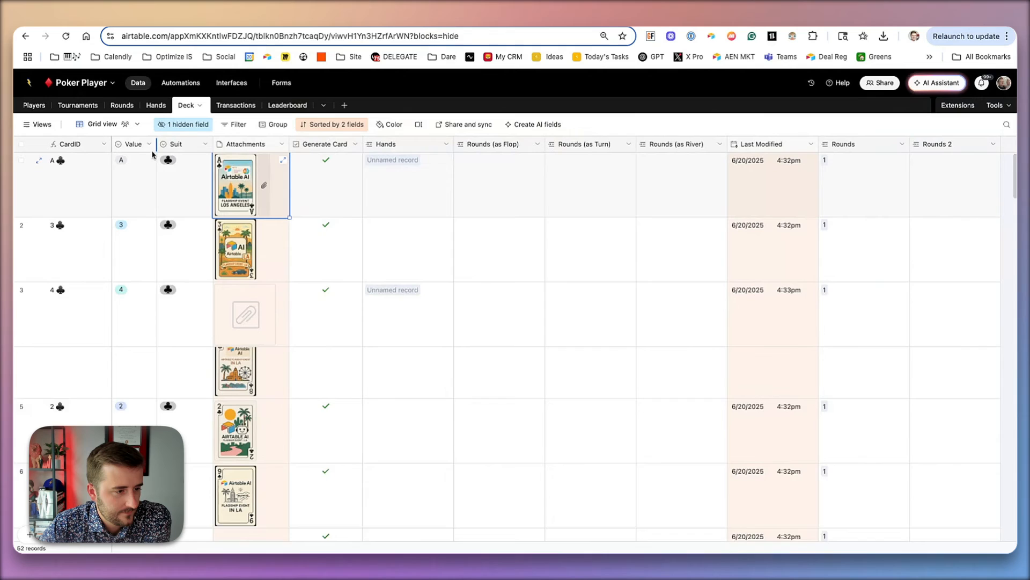
# - Clear the attachment image from the 2 of clubs record
pyautogui.click(235, 377)
pyautogui.scroll(-1, 195, 334)
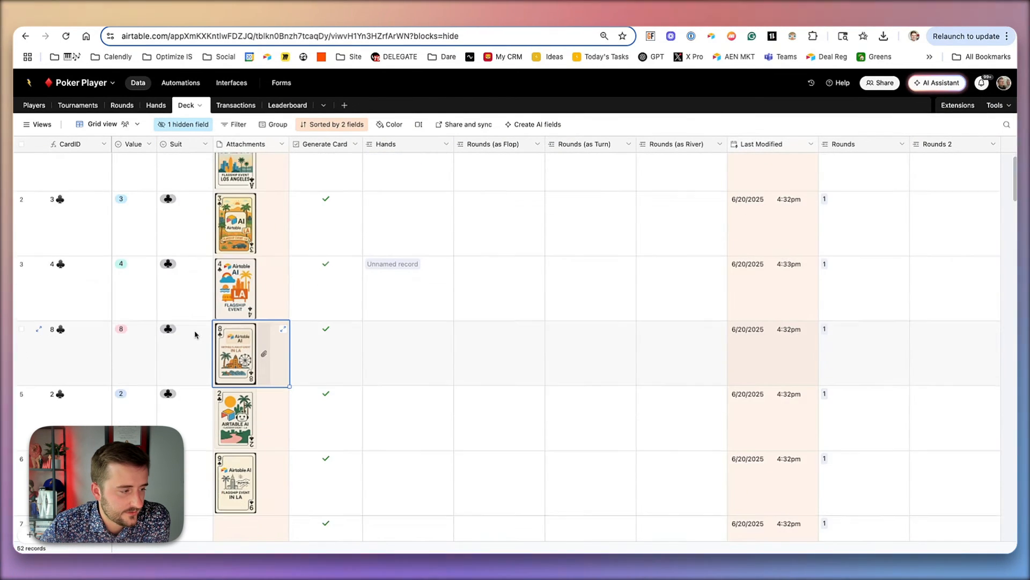
pyautogui.scroll(-1, 195, 335)
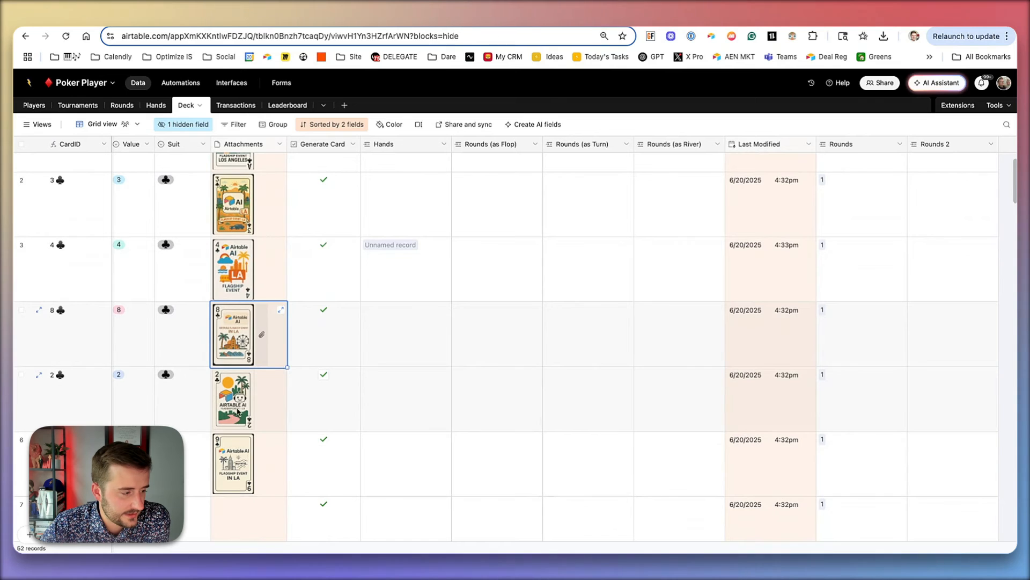
pyautogui.click(236, 410)
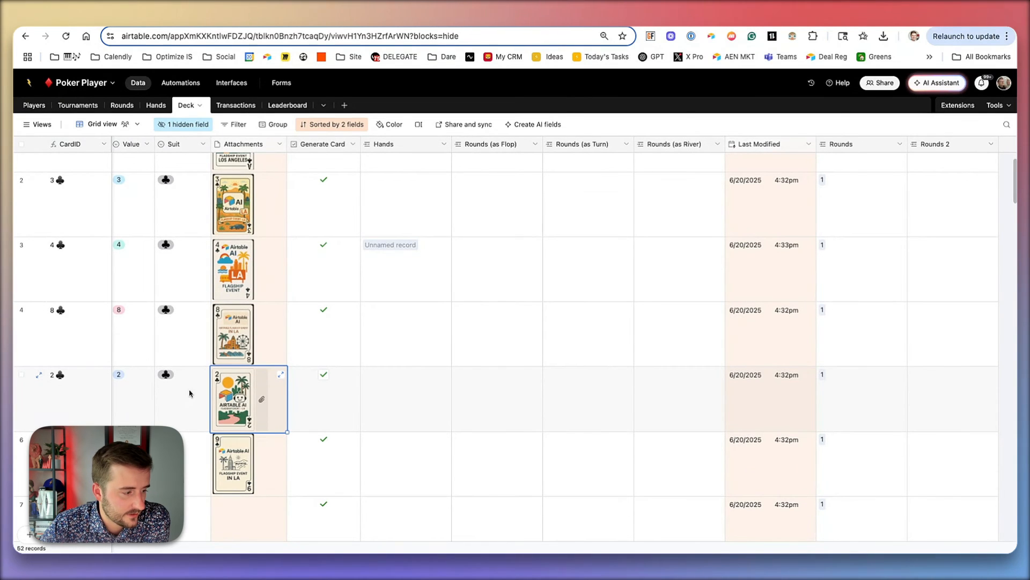
pyautogui.press('Delete')
# - Open the Ace of clubs card image again and examine its artwork
pyautogui.click(173, 260)
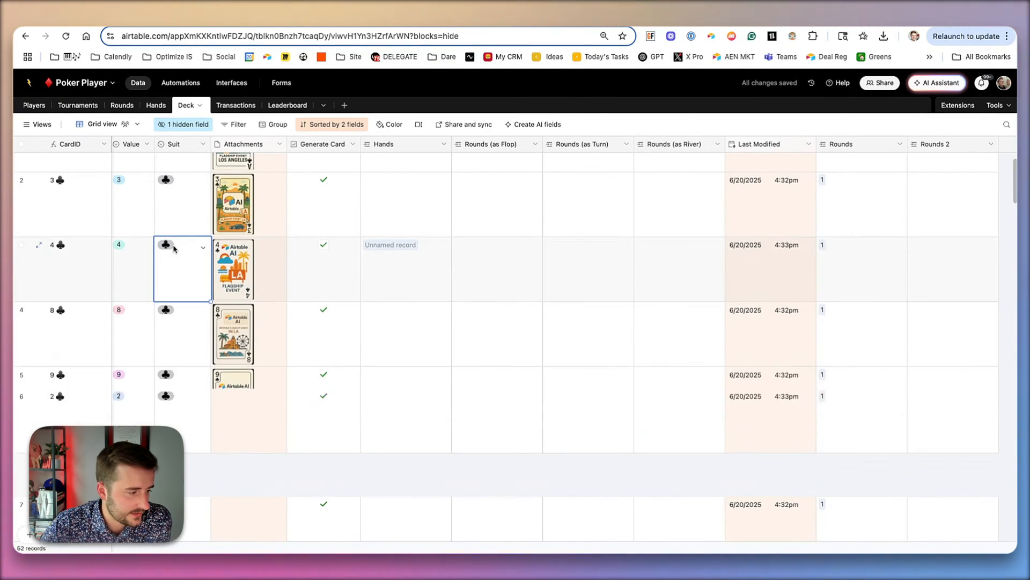
pyautogui.scroll(2, 205, 381)
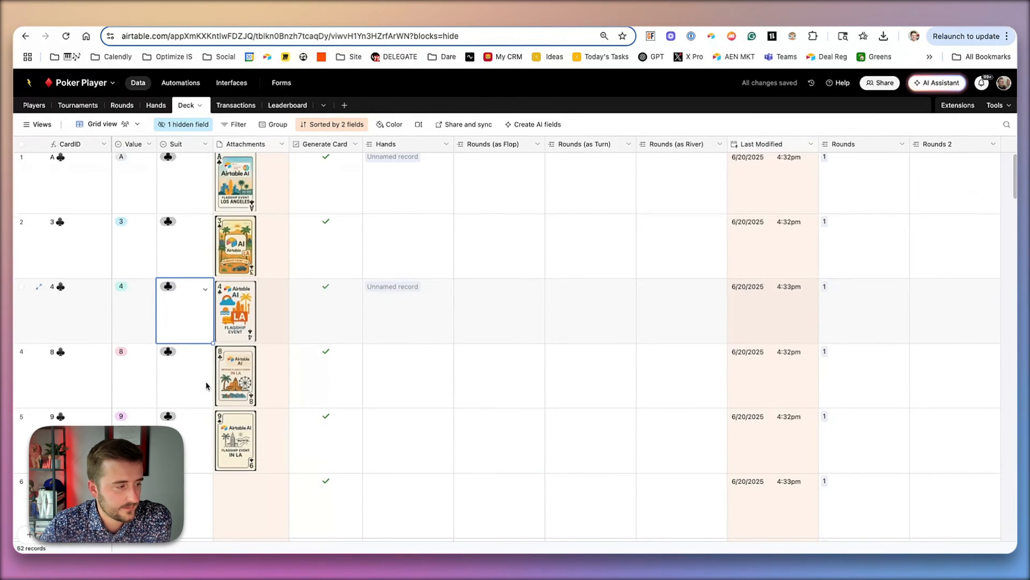
pyautogui.click(240, 187)
pyautogui.click(240, 187)
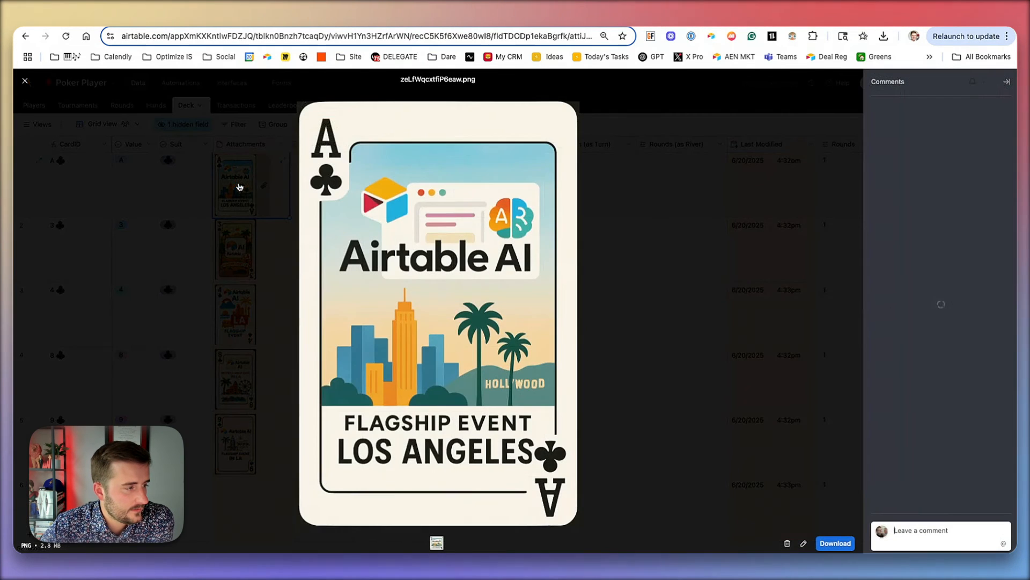
pyautogui.moveTo(485, 197); pyautogui.dragTo(554, 244)
pyautogui.click(566, 195)
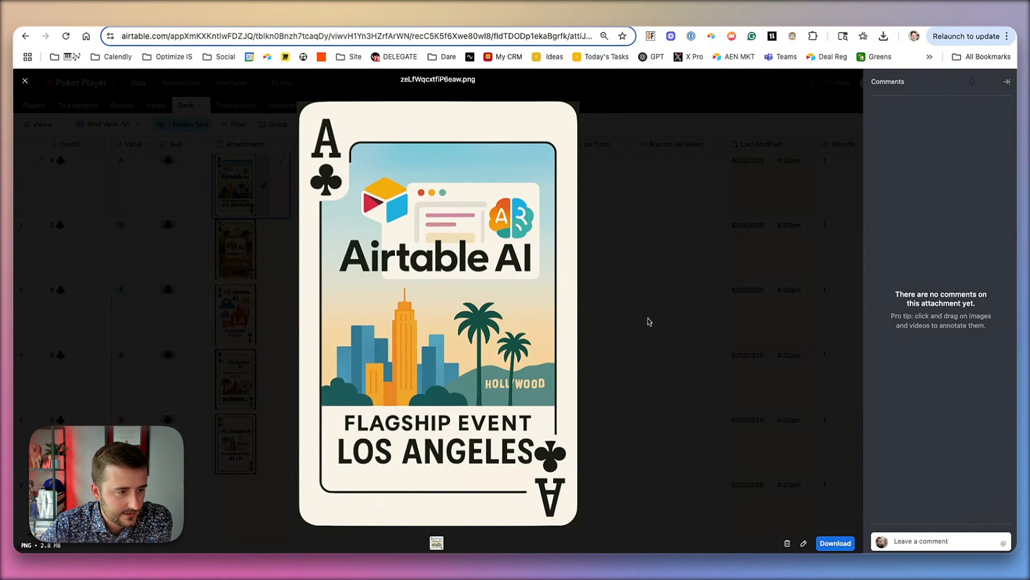
# - Open the 9 of clubs and 6 of clubs card images to view their generated artwork
pyautogui.click(203, 289)
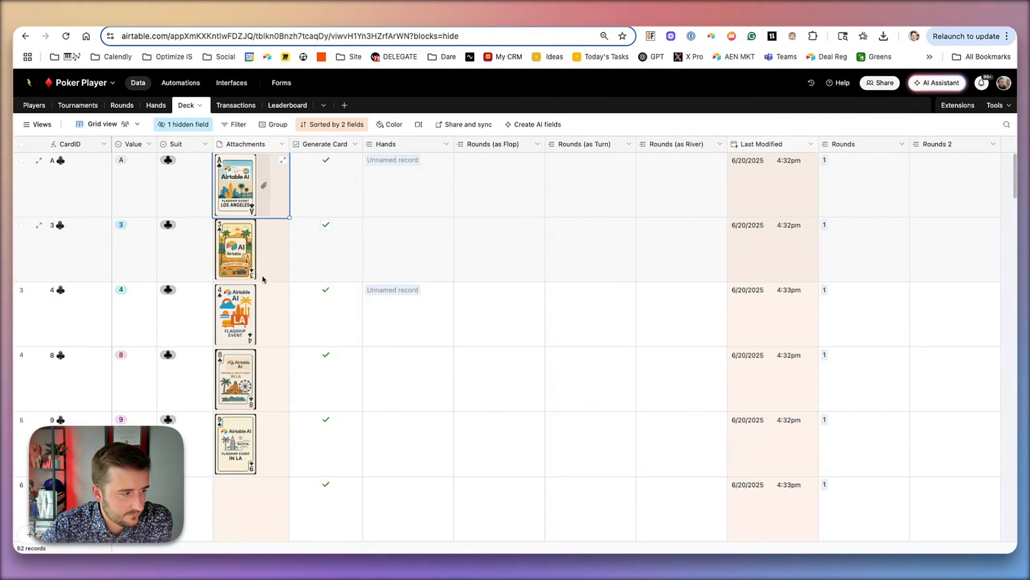
pyautogui.scroll(-2, 262, 306)
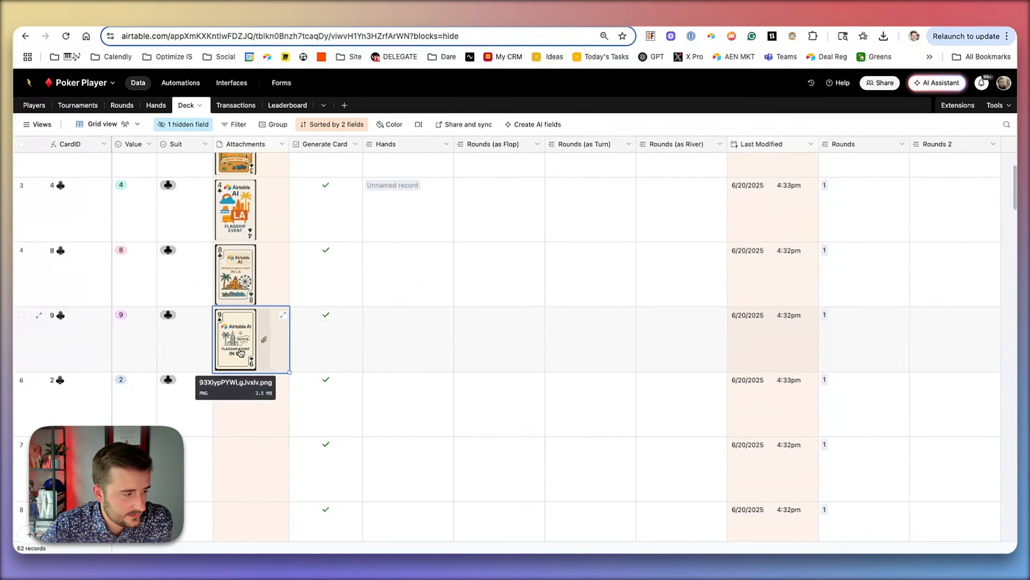
pyautogui.click(241, 352)
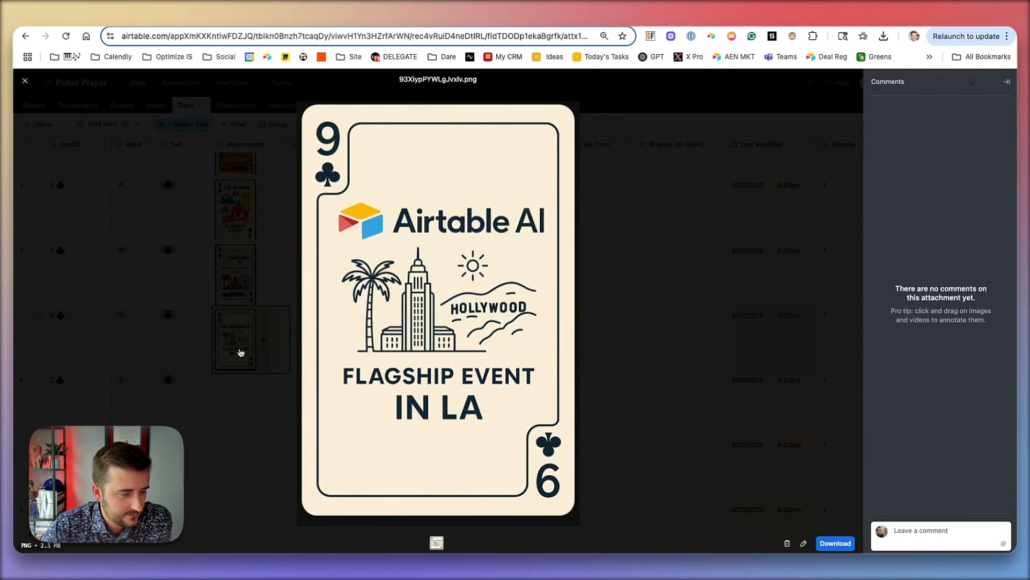
pyautogui.click(215, 330)
pyautogui.click(163, 206)
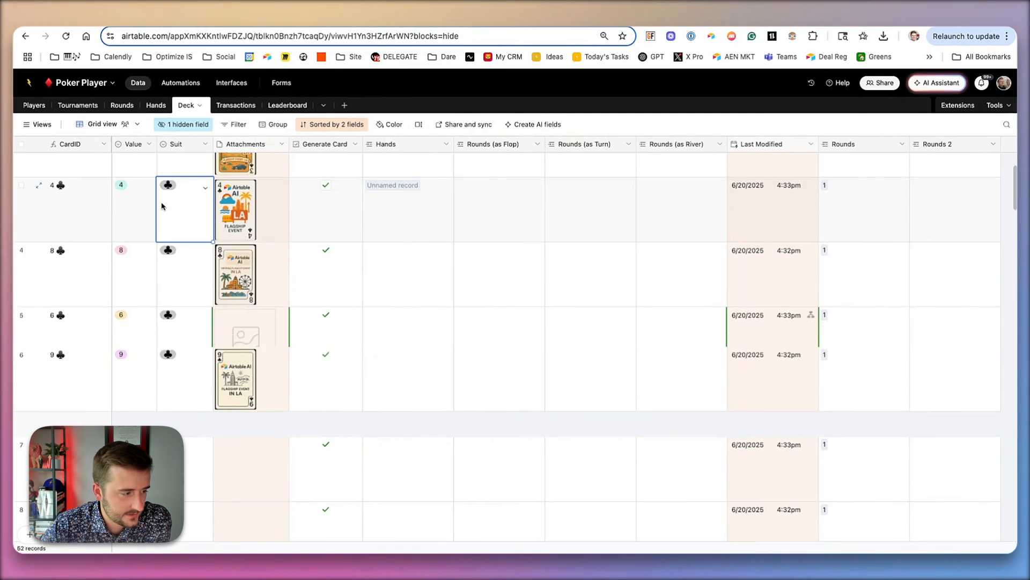
pyautogui.click(249, 340)
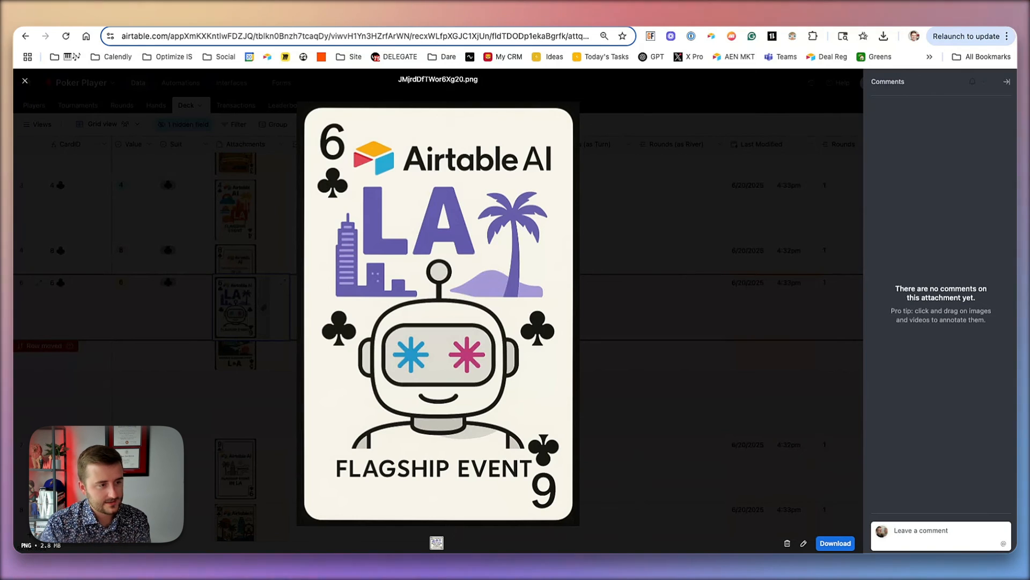
# - Open the 7 of clubs card image to view its generated artwork
pyautogui.click(180, 349)
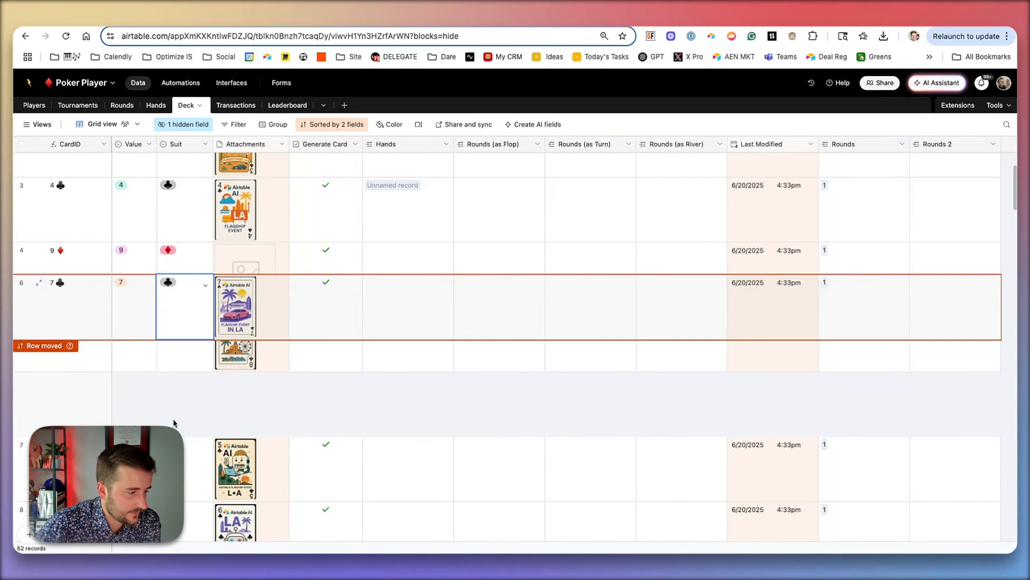
pyautogui.click(173, 417)
pyautogui.click(248, 423)
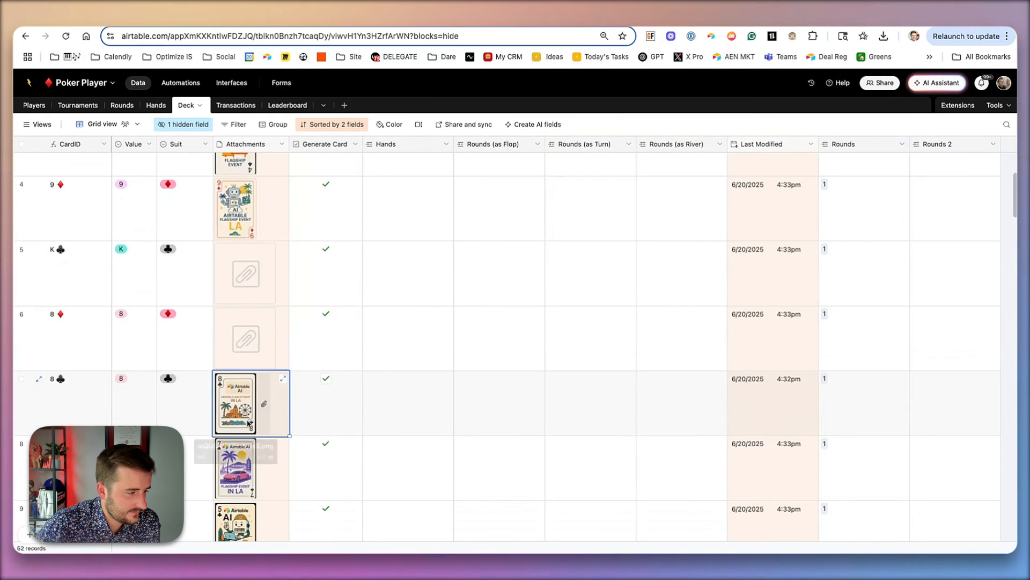
pyautogui.click(237, 457)
pyautogui.click(236, 450)
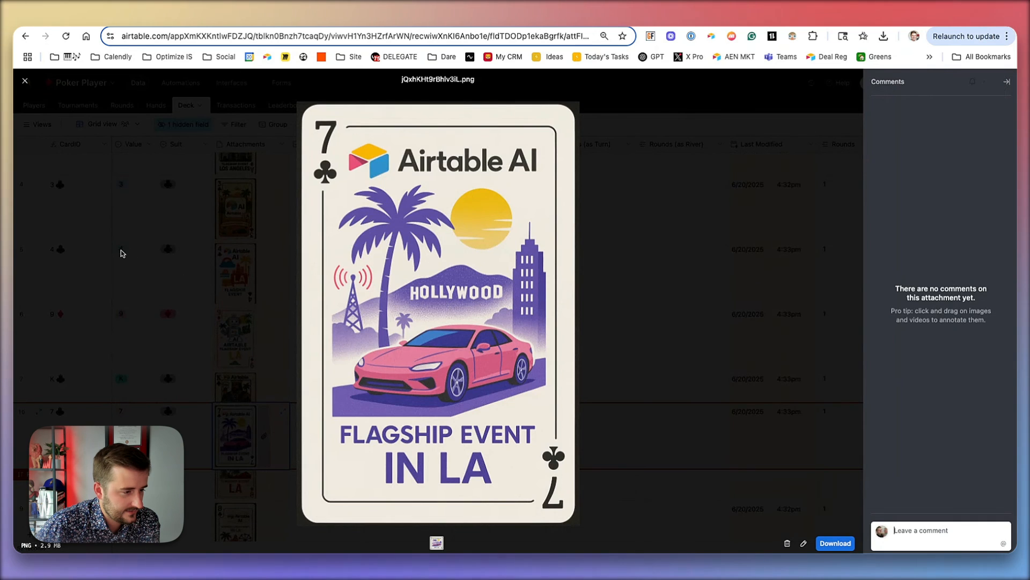
# - Scroll through the Deck table to review the card images generated so far
pyautogui.click(122, 254)
pyautogui.click(142, 276)
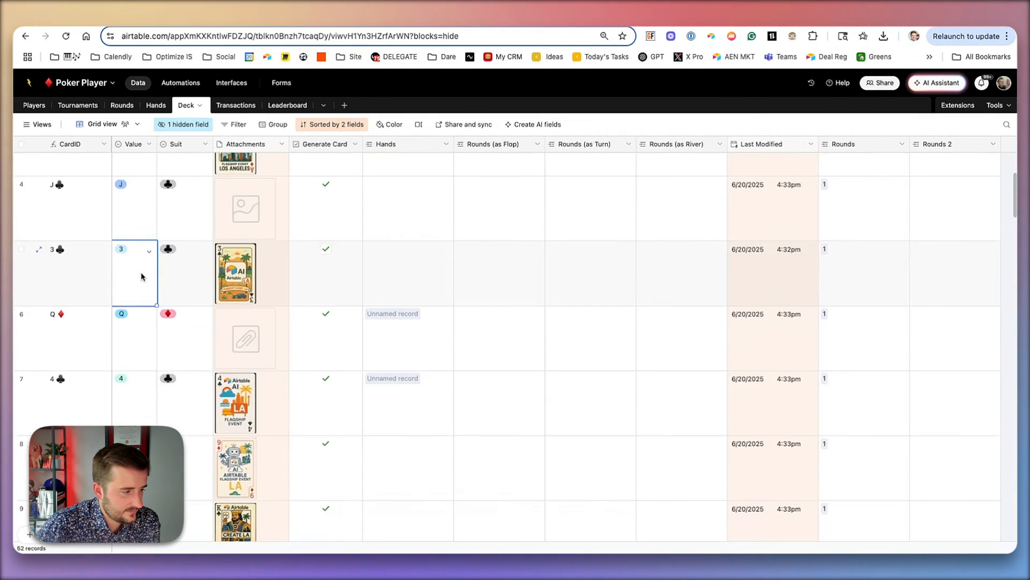
pyautogui.scroll(3, 142, 276)
pyautogui.scroll(-2, 141, 276)
pyautogui.click(142, 275)
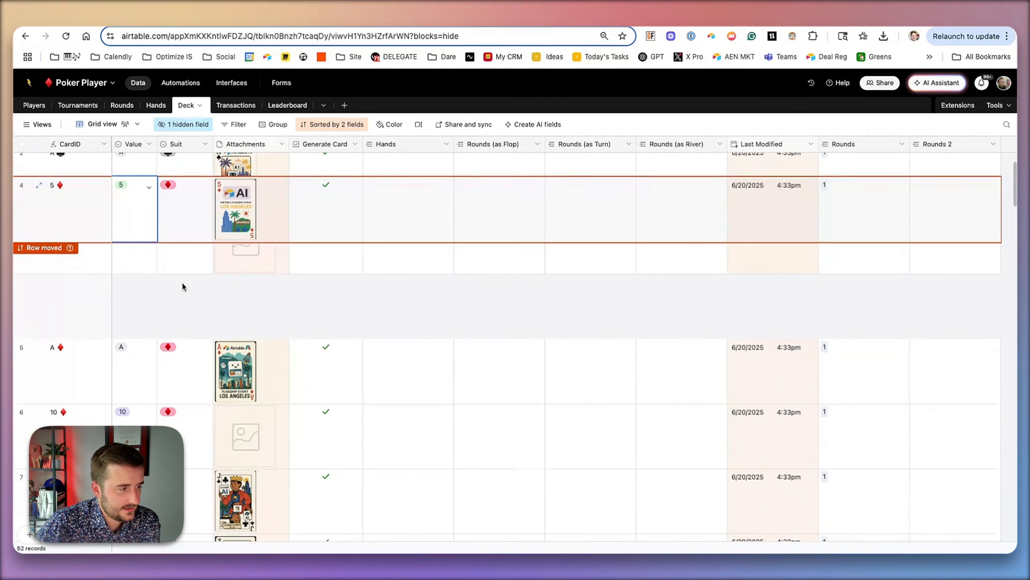
pyautogui.click(186, 327)
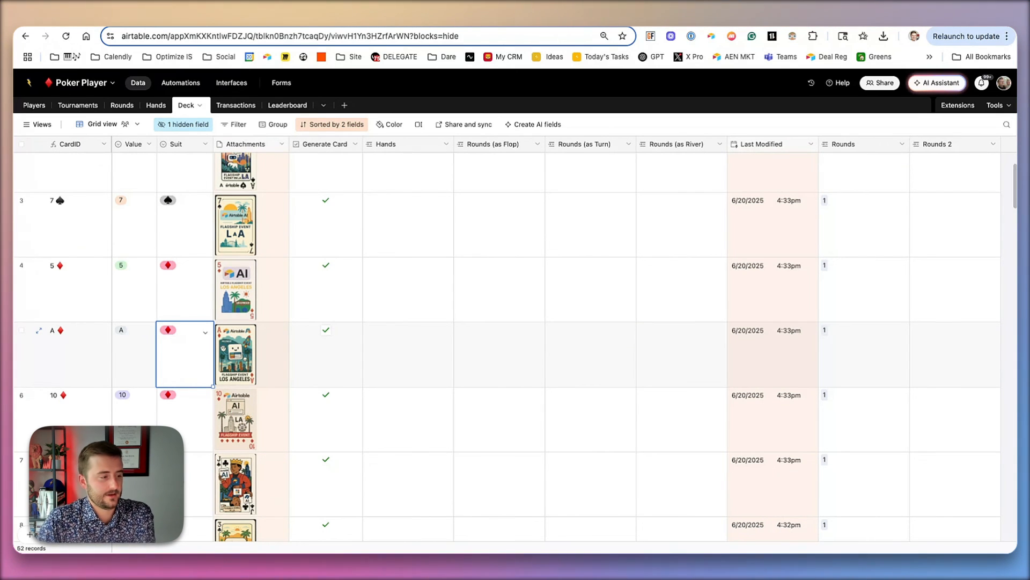
pyautogui.scroll(-3, 238, 170)
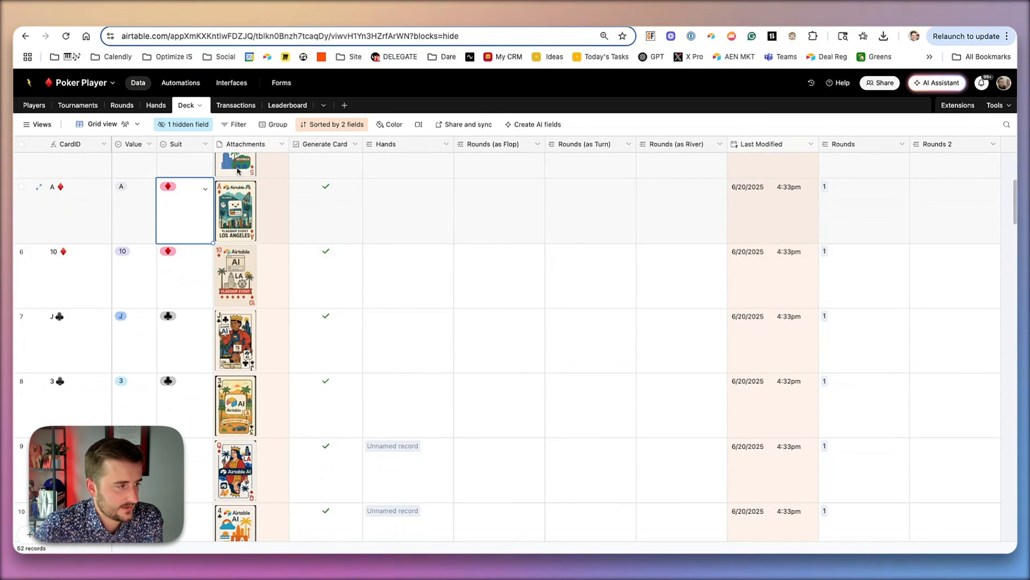